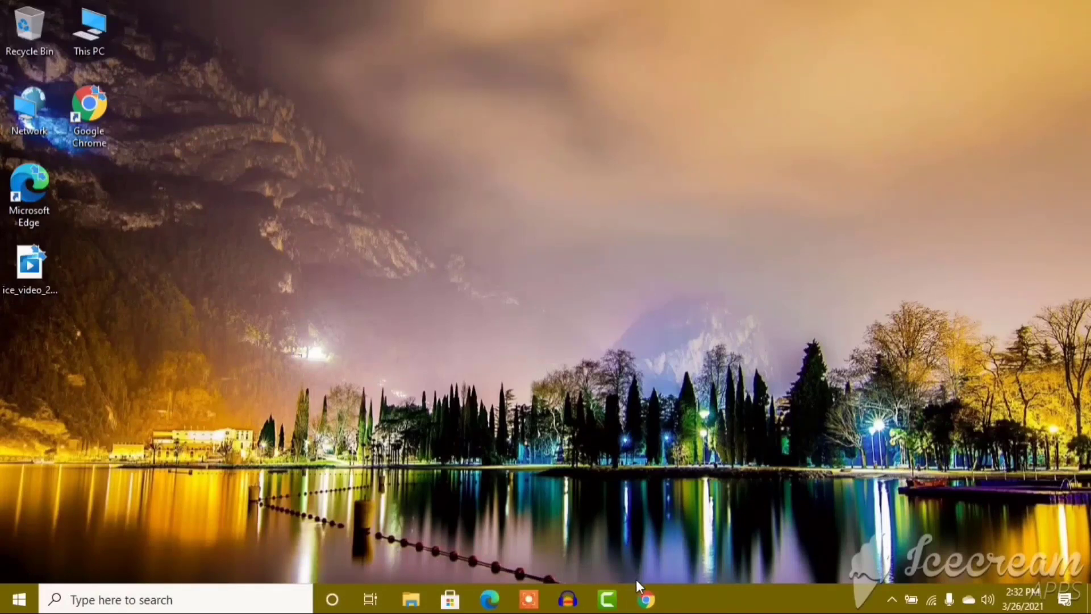
Open Google Chrome and search Google for "video to audio converter"
click(648, 608)
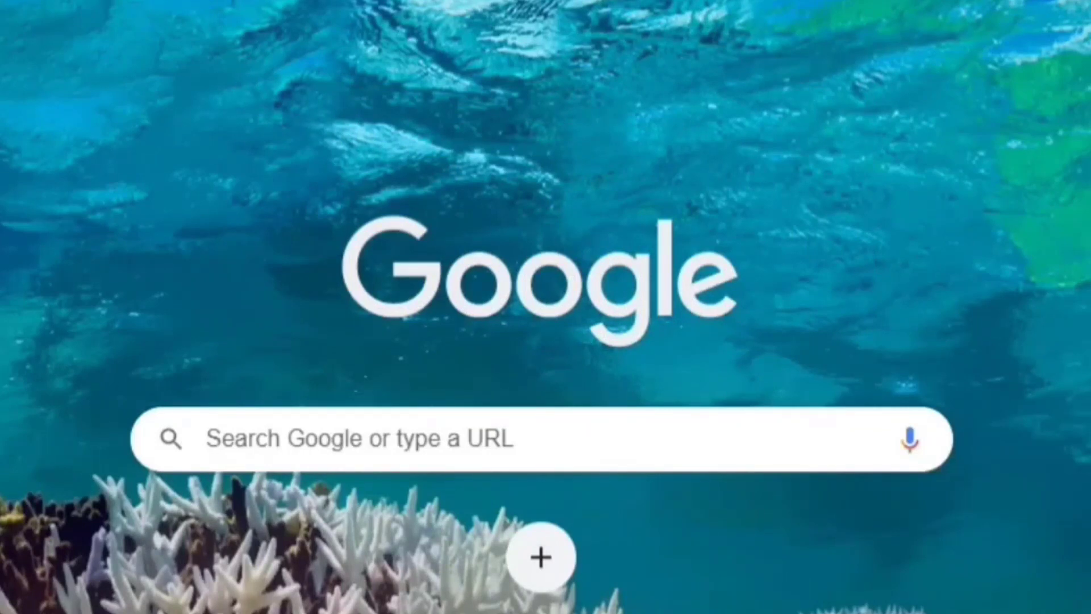
click(271, 459)
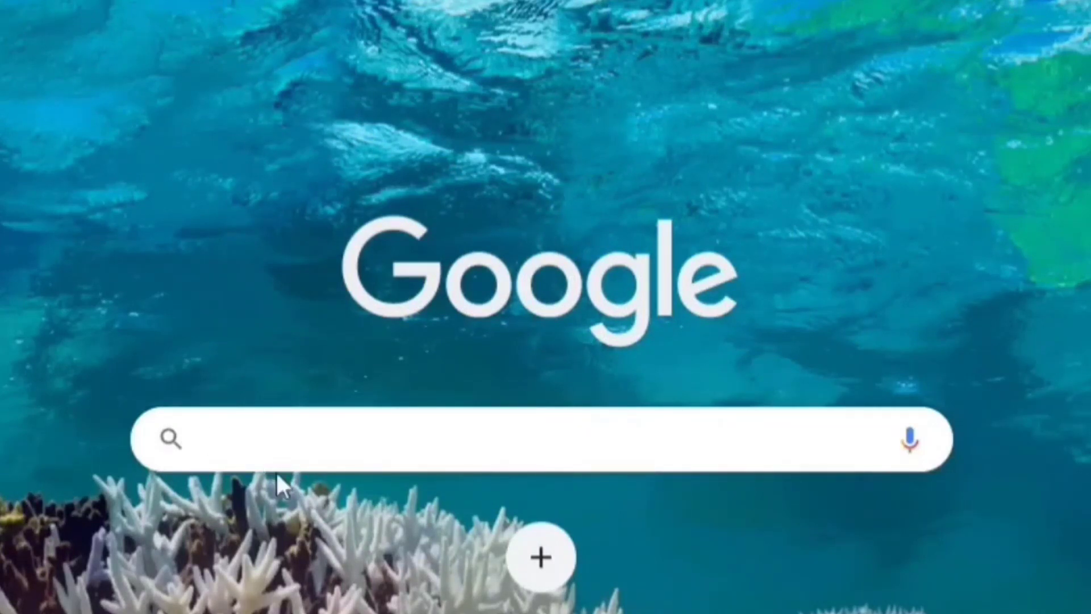
text(video)
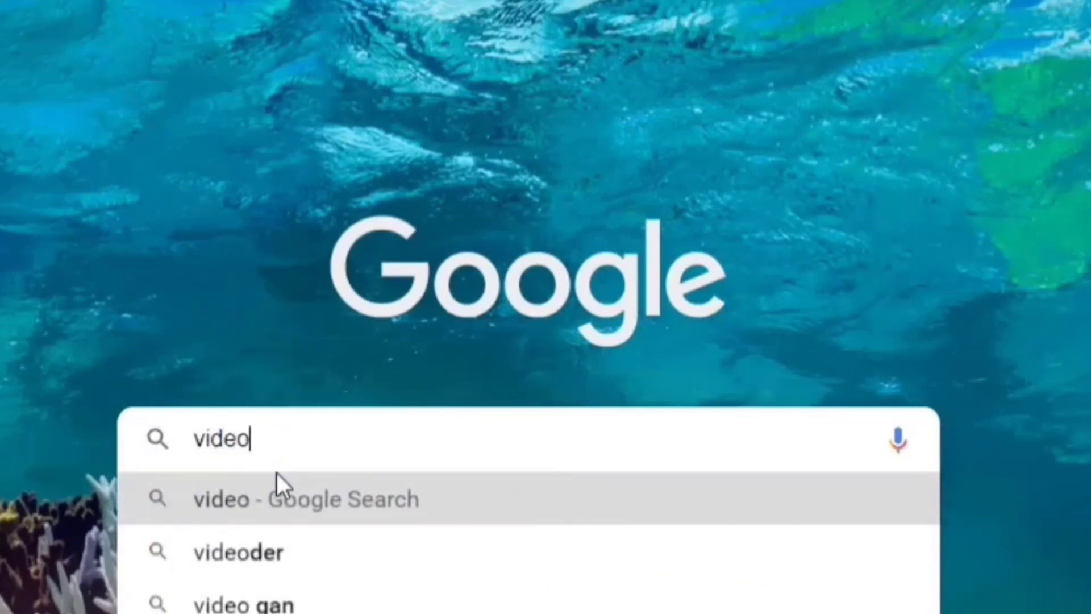
text( to )
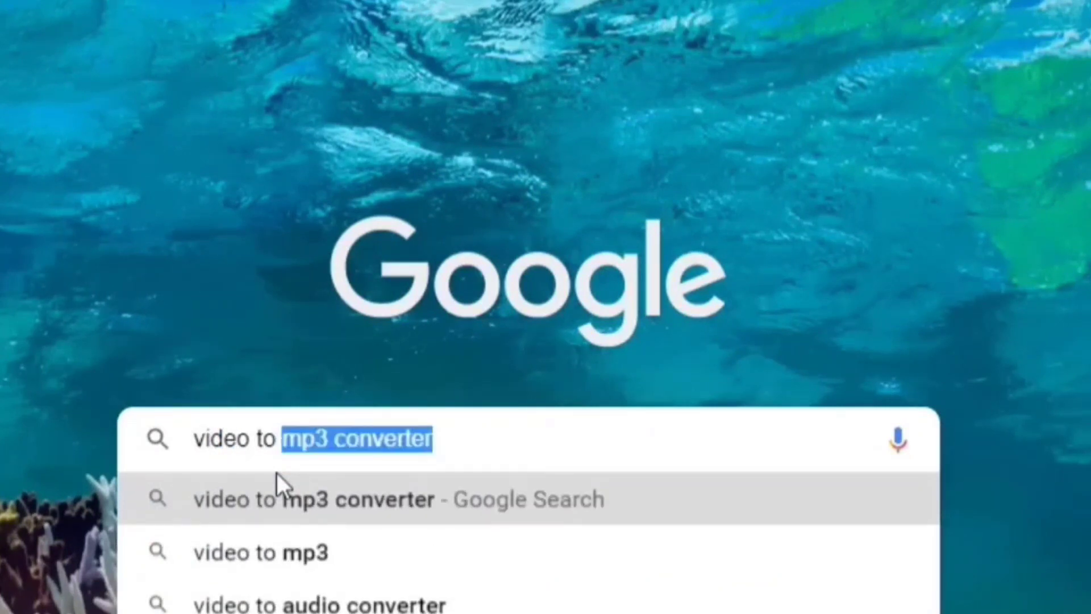
text(audi)
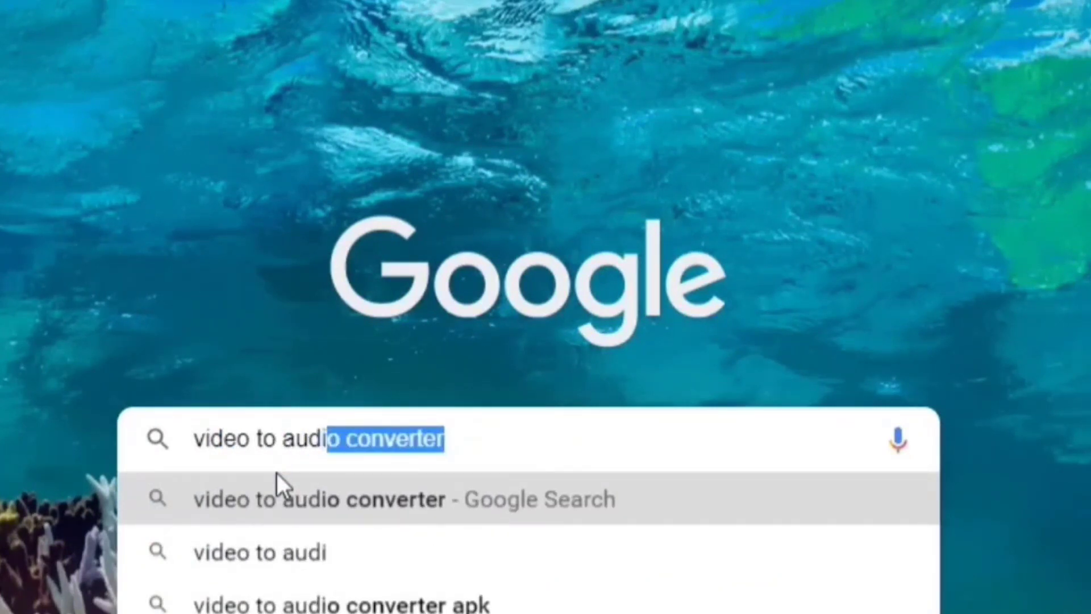
text(o con)
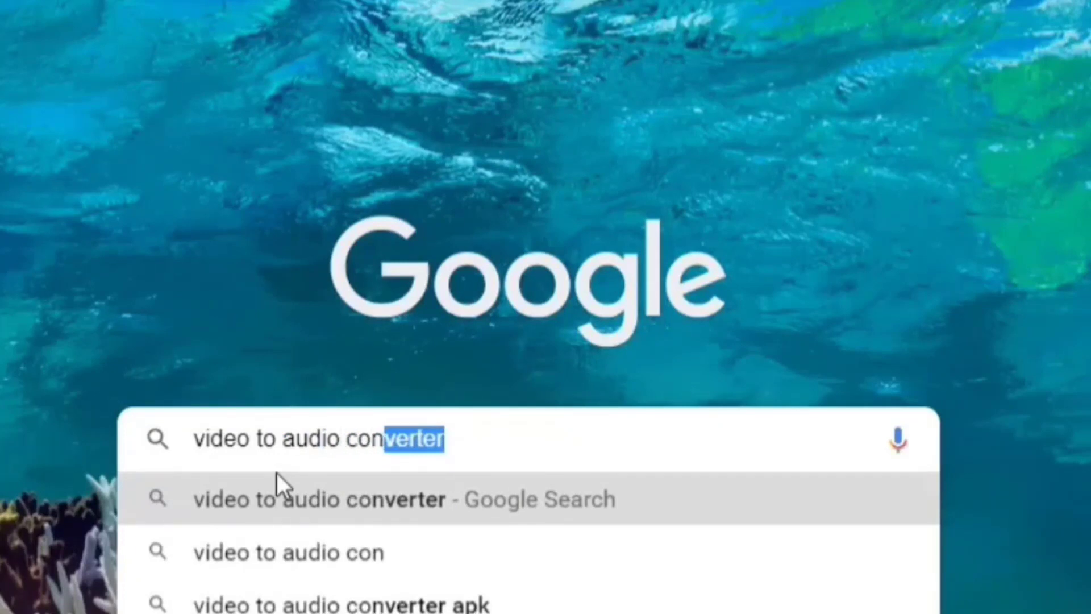
text(vert)
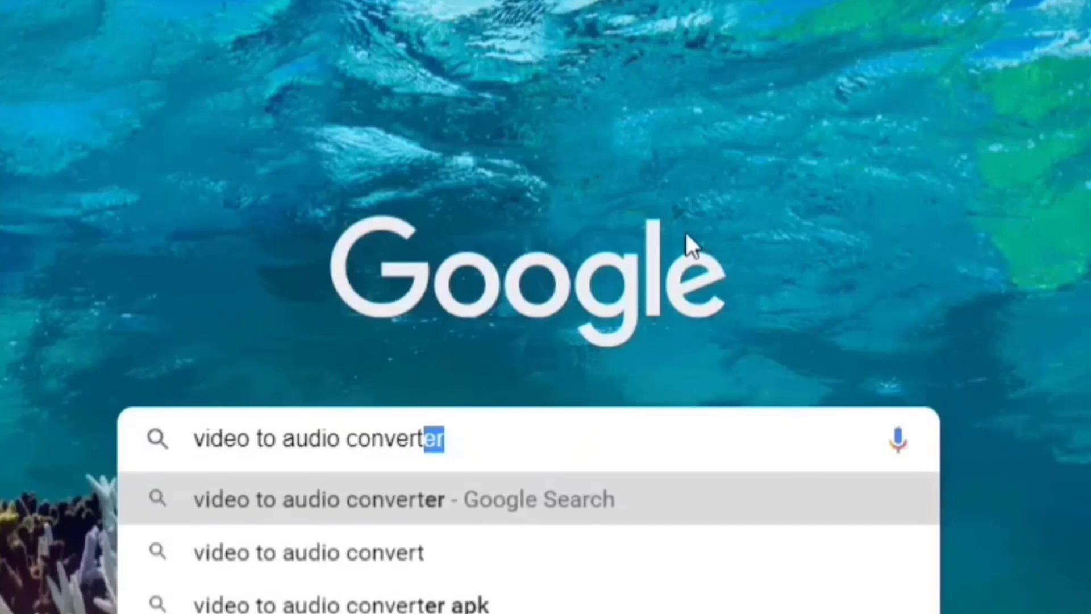
text(er)
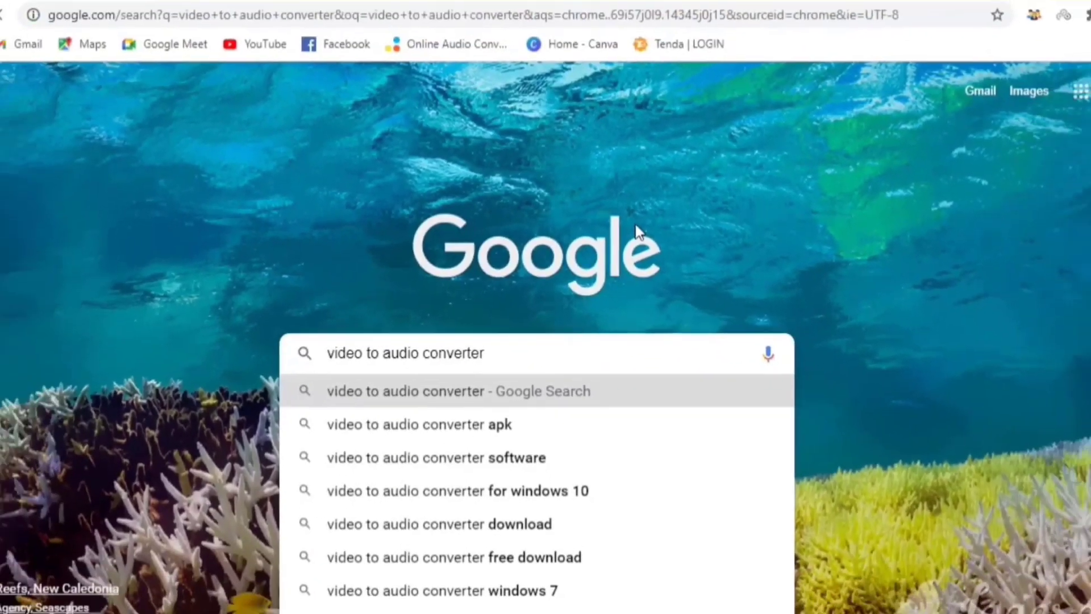
key(Return)
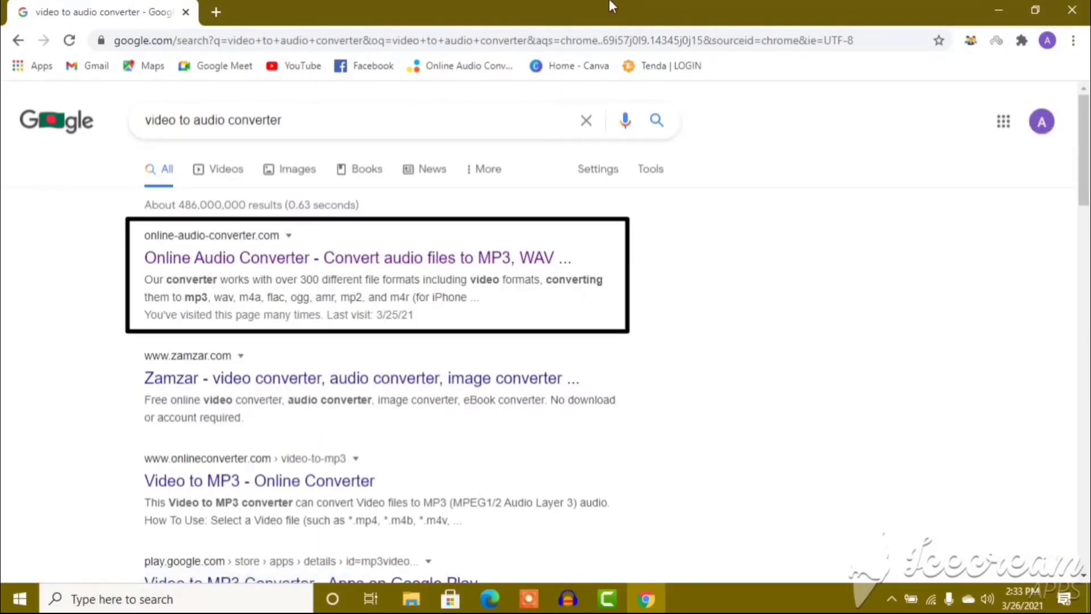
Open the online-audio-converter.com search result and set the mp3 quality to Best (320 kbps)
click(335, 269)
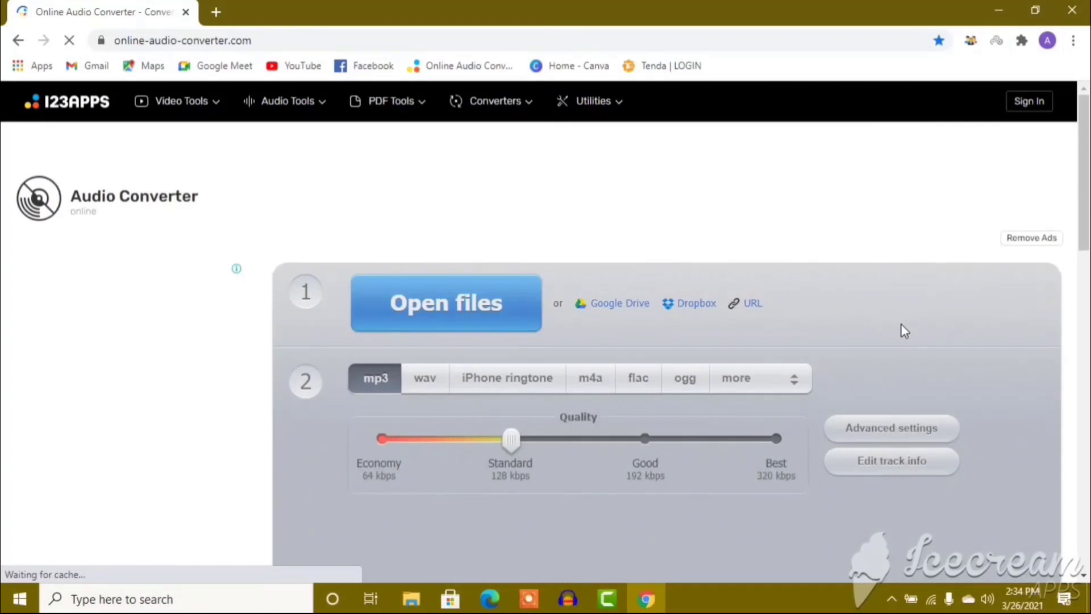
scroll(509, 246, down, 3)
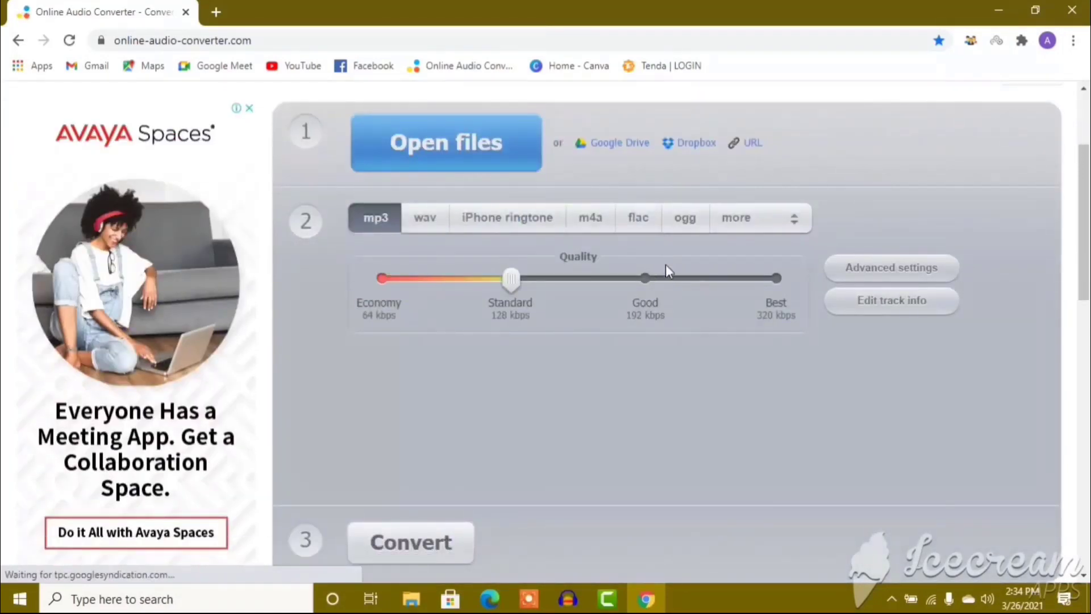
scroll(333, 367, down, 3)
scroll(335, 368, up, 6)
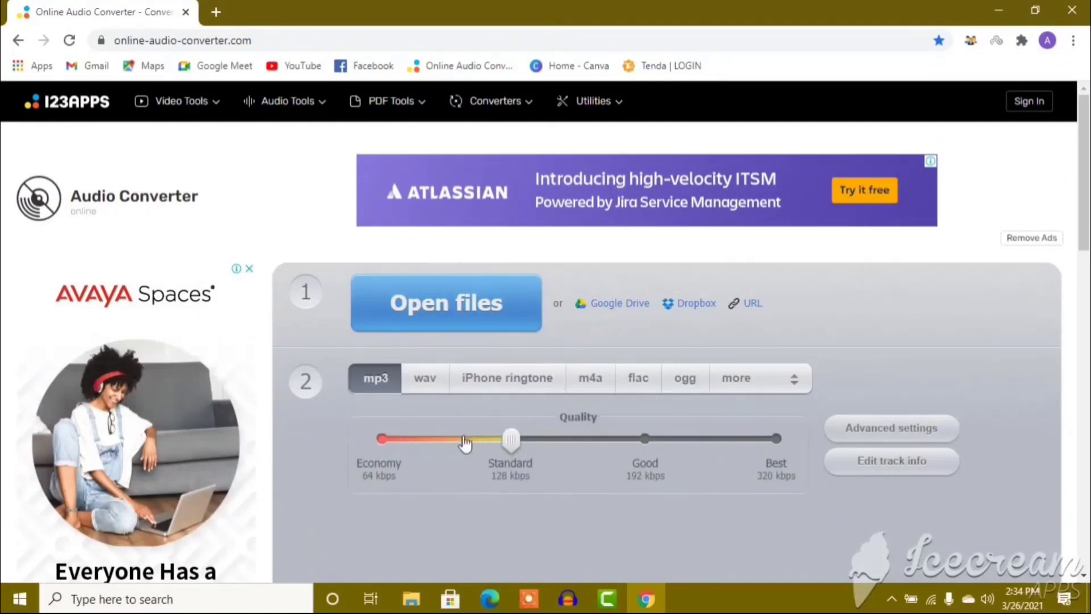
drag(511, 441, 776, 440)
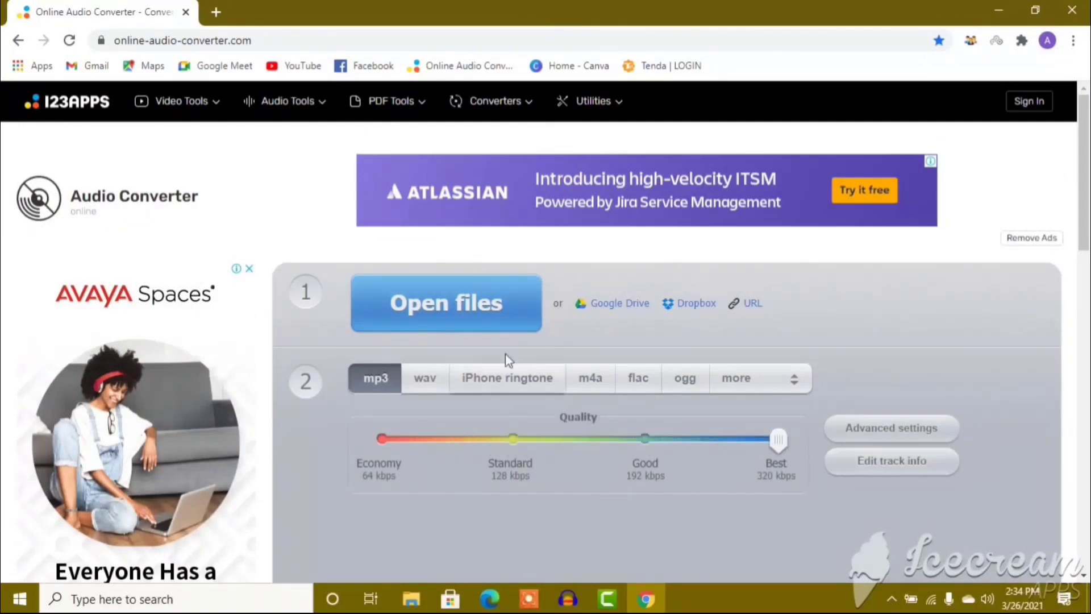
Load the "trial" video from the SR1R2 TECHZONE folder into the audio converter
click(488, 301)
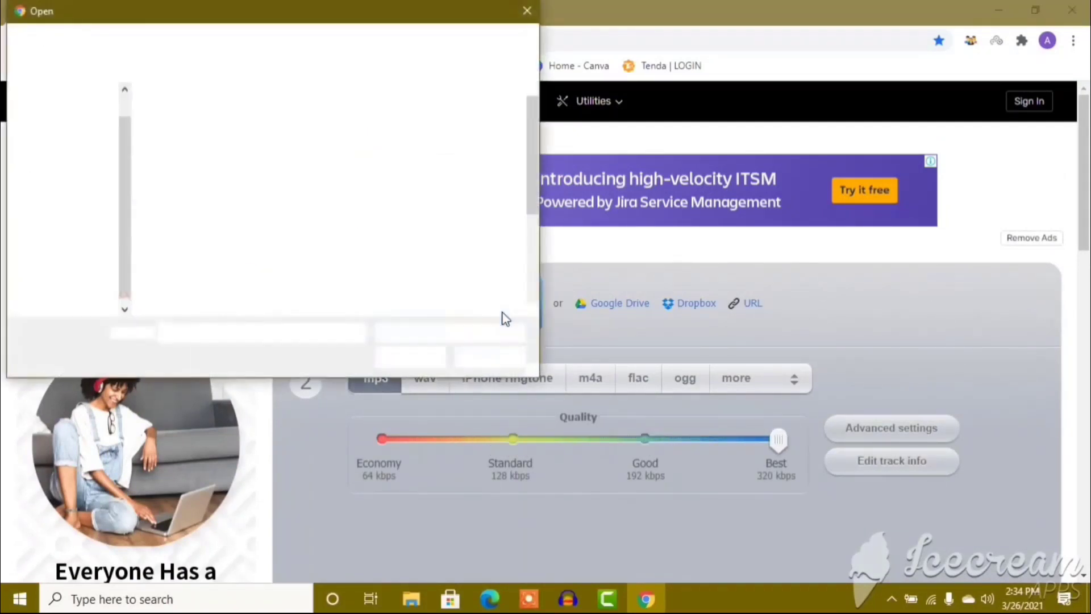
scroll(461, 236, down, 2)
click(373, 236)
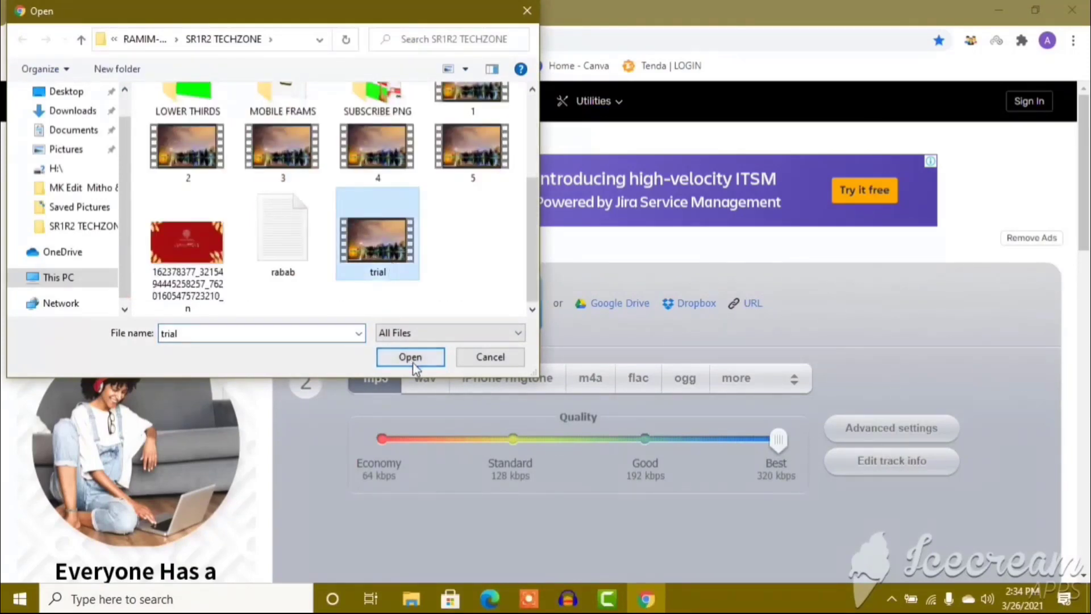
click(410, 356)
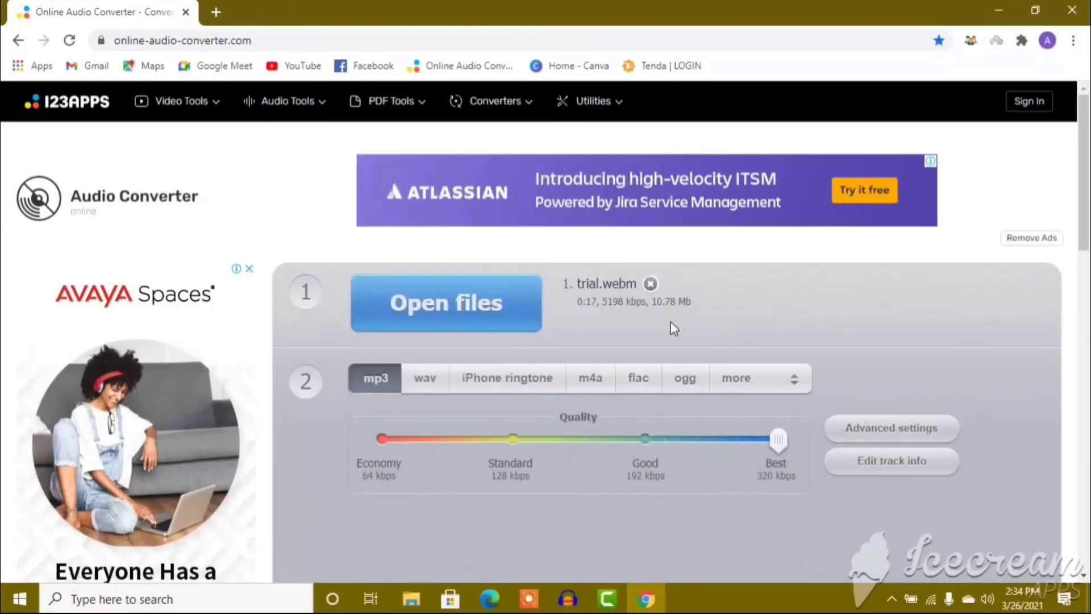
Convert the loaded trial.webm video to mp3 and download the result
scroll(670, 326, down, 4)
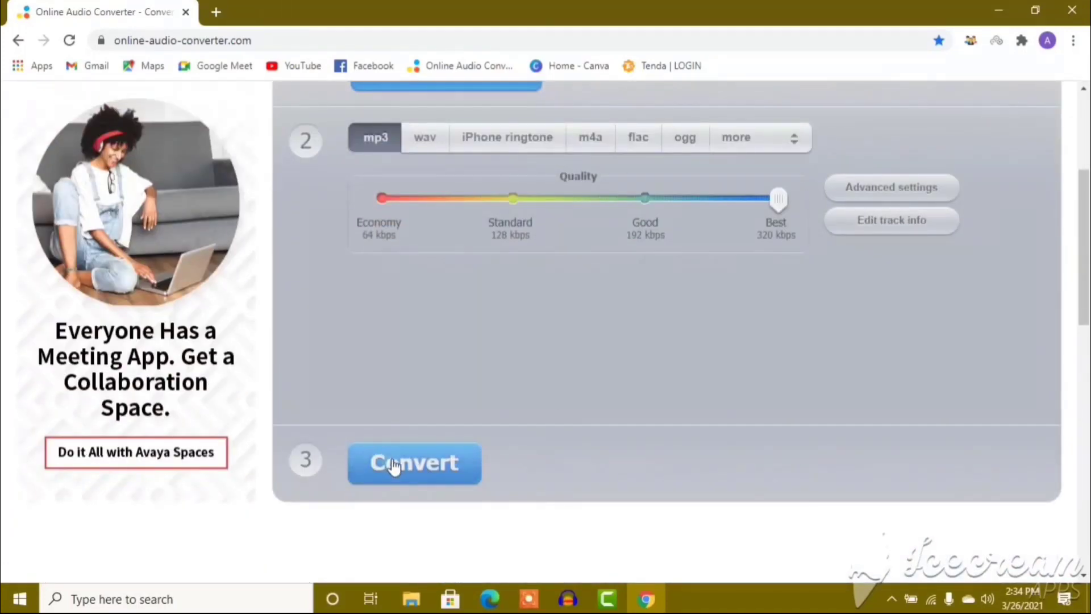
click(400, 458)
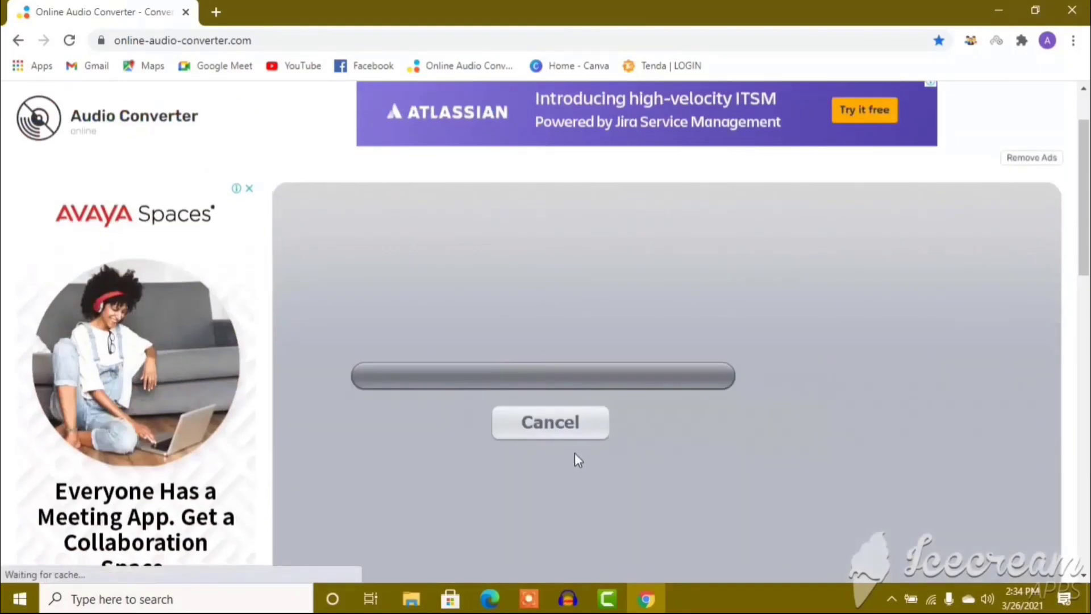
scroll(574, 453, down, 1)
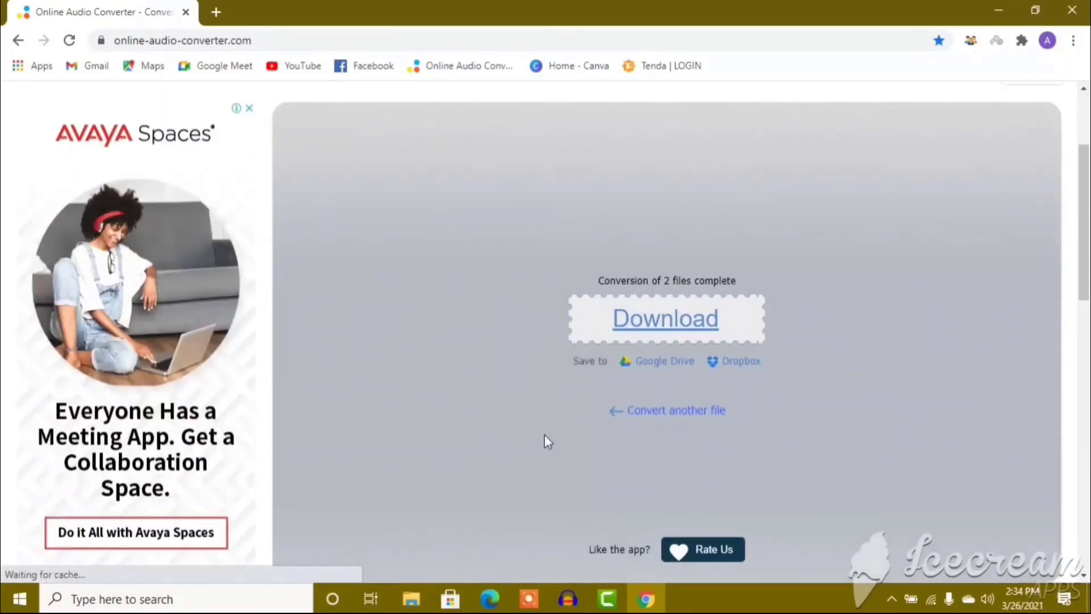
click(627, 333)
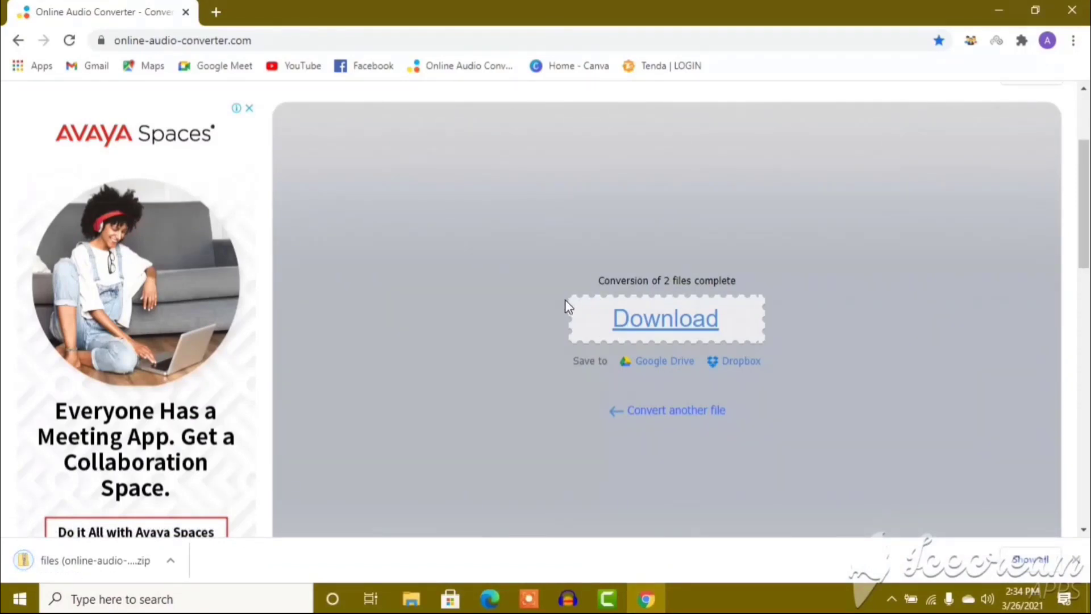
Close the browser window to return to the desktop
click(1071, 11)
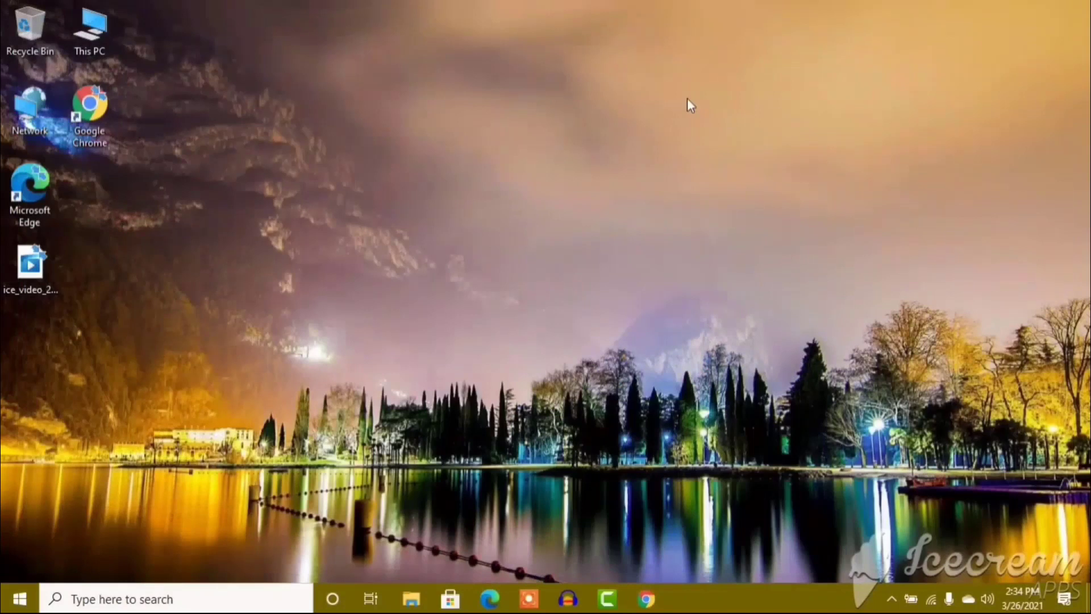
right_click(622, 81)
click(642, 129)
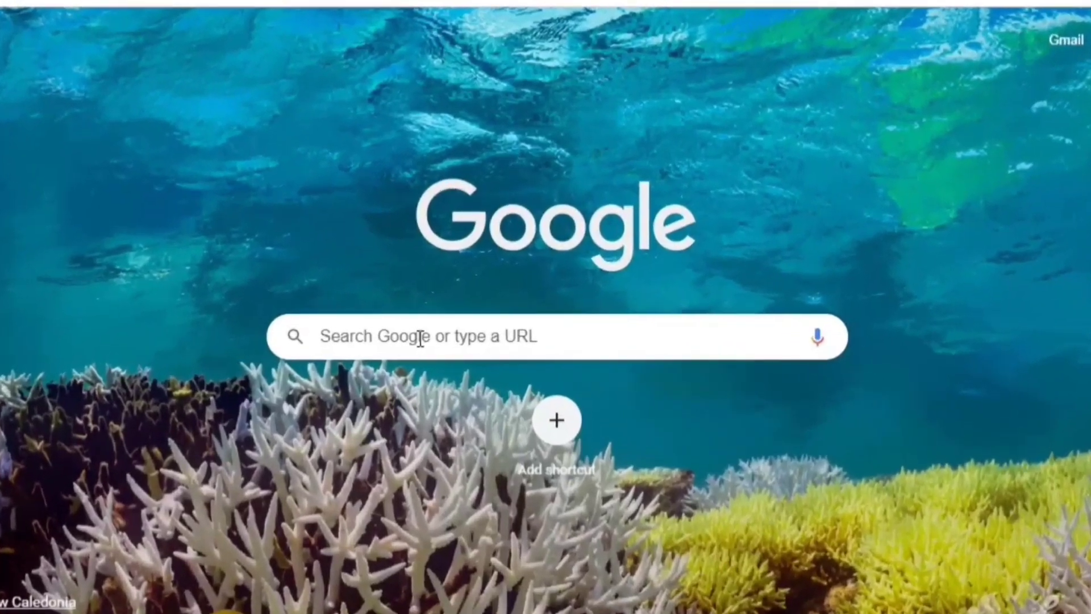
Search Google for "audacity download" in a new Chrome window
click(438, 335)
click(934, 398)
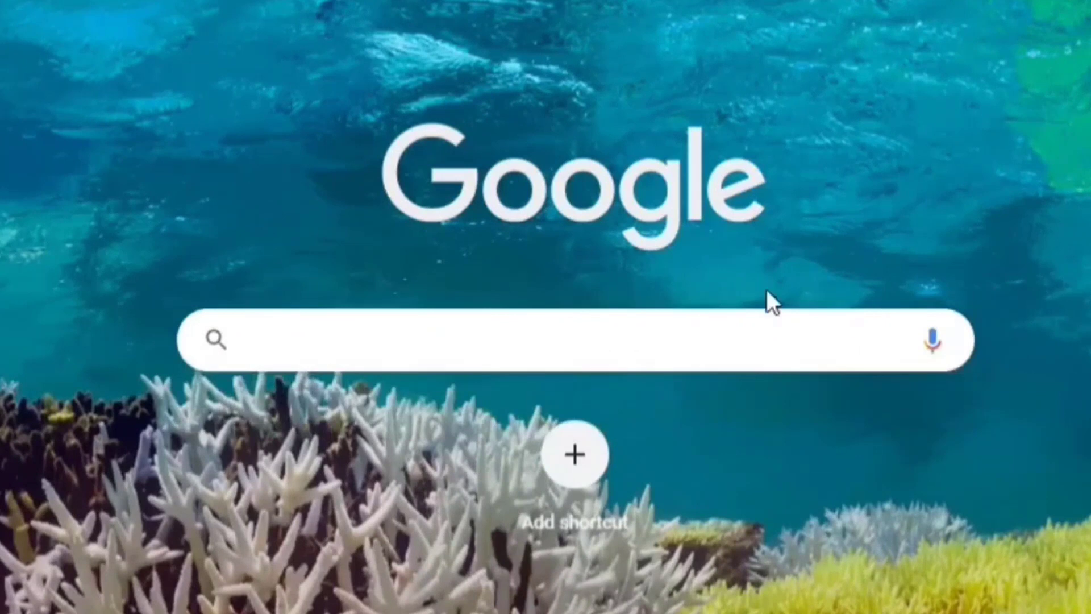
text(a)
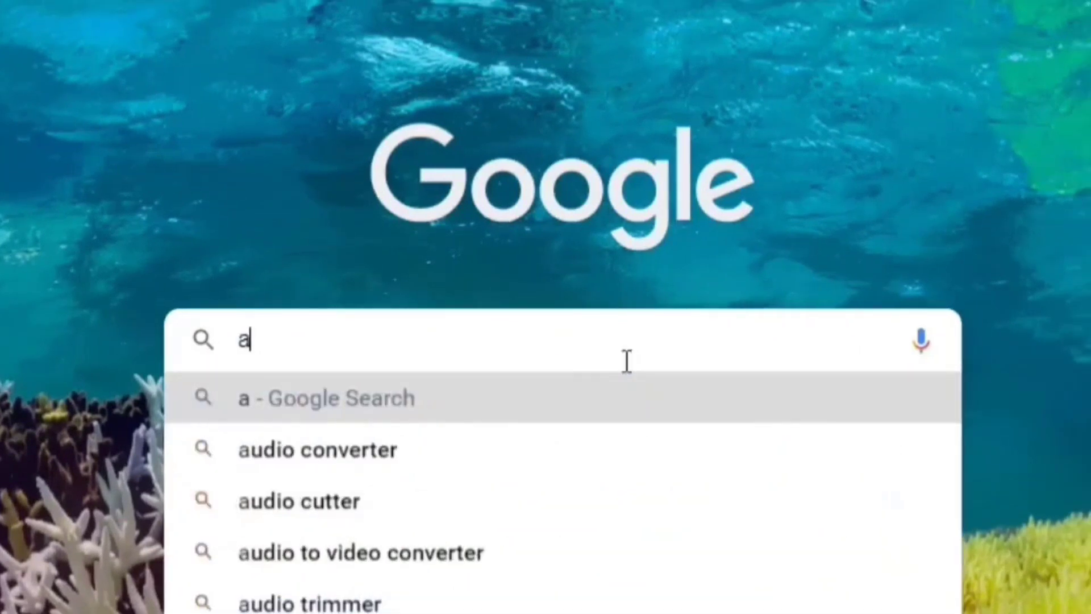
text(uda)
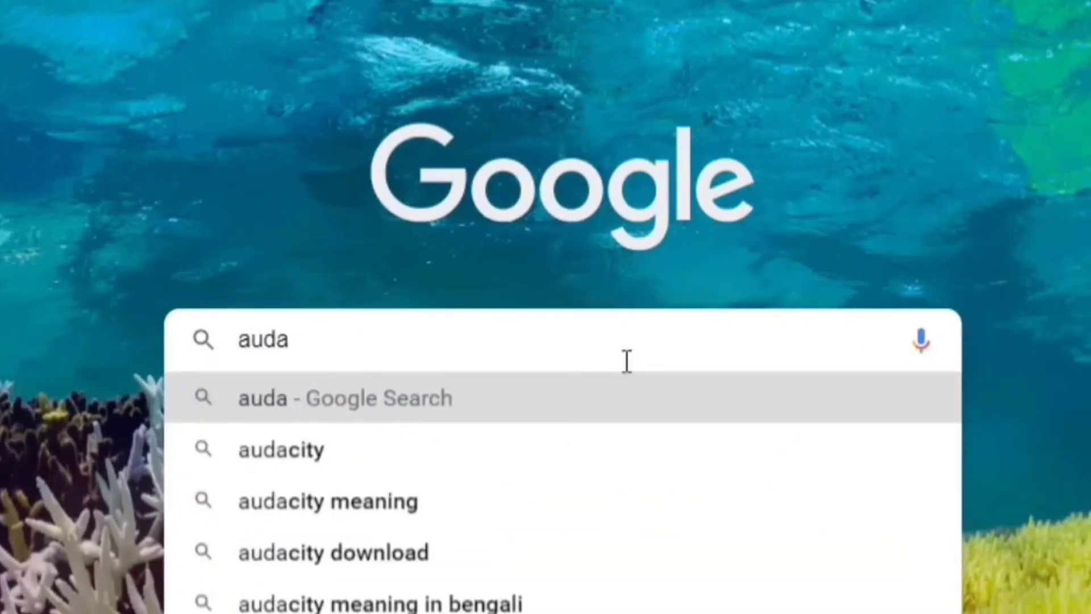
text(city)
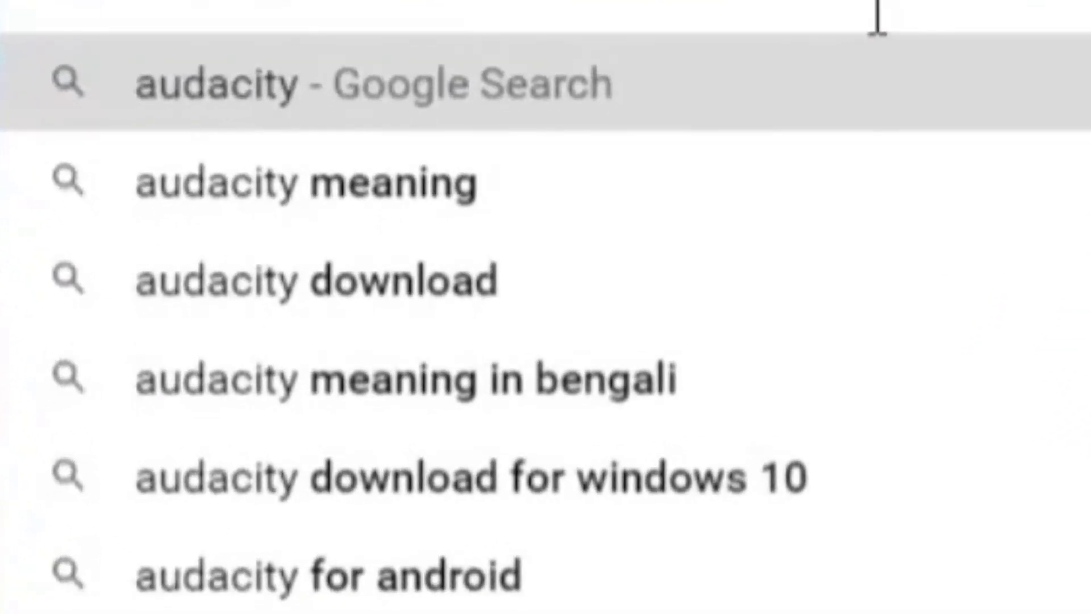
click(333, 300)
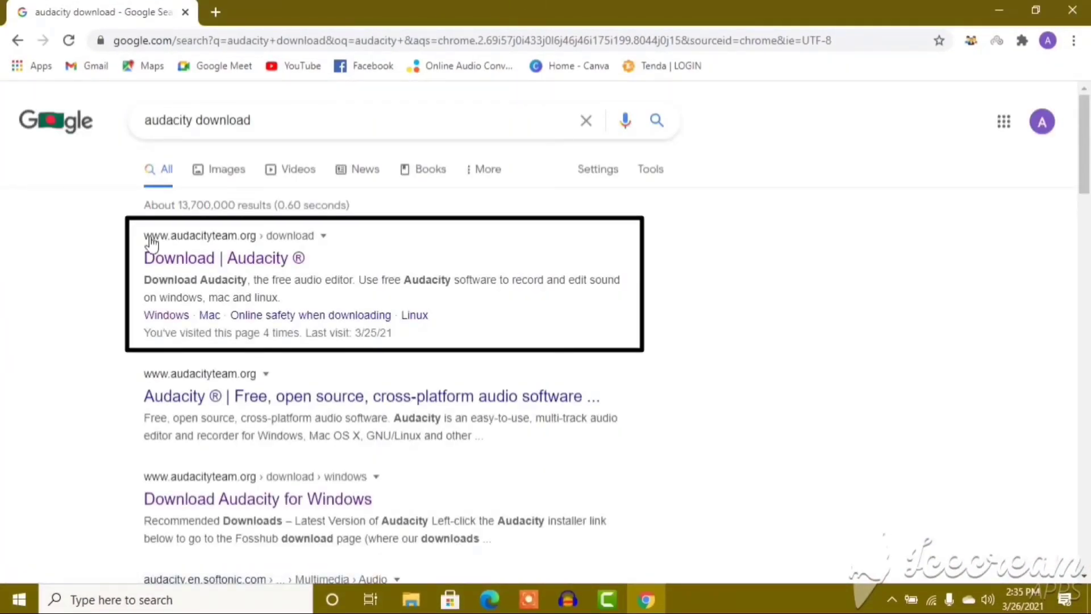
Open the official audacityteam.org download result and go to the Audacity for Windows page
click(179, 258)
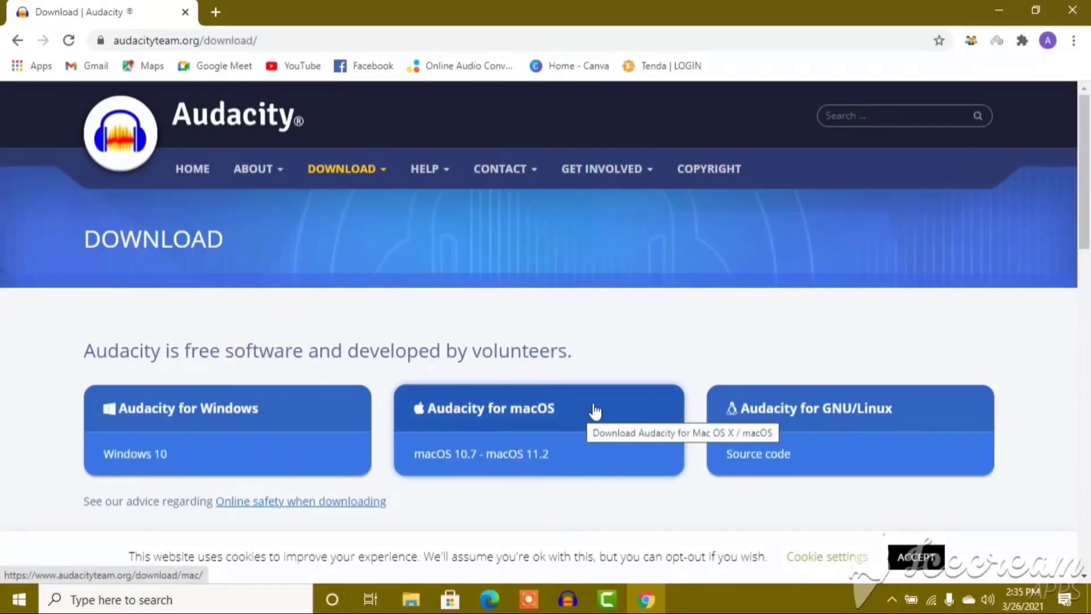
scroll(682, 386, down, 1)
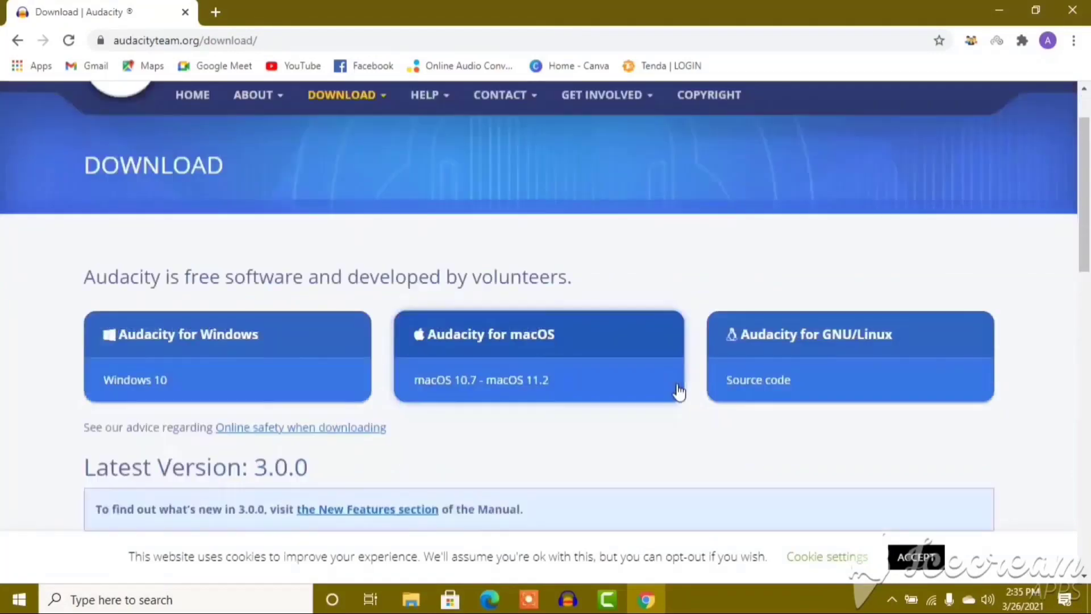
scroll(679, 393, down, 1)
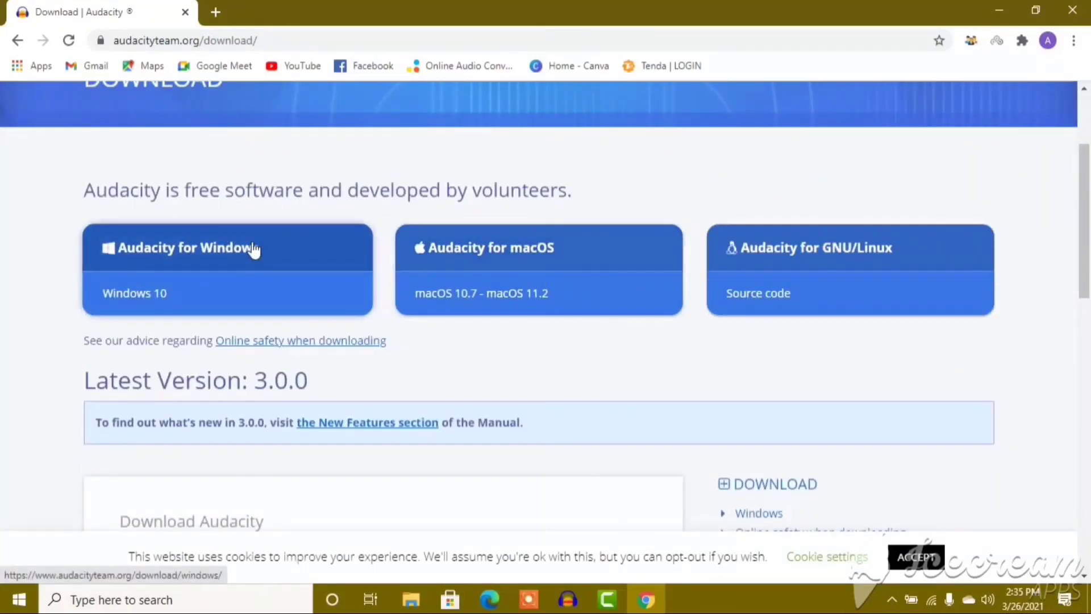
click(237, 254)
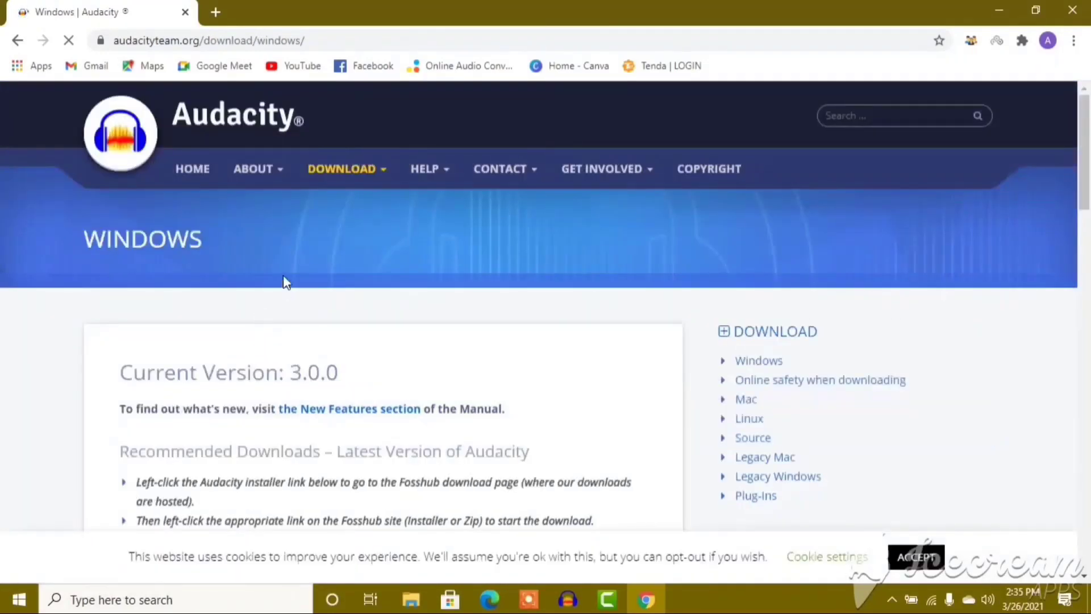
Examine the Windows download page, including the system requirements table for supported Windows version, RAM and processor speed
scroll(287, 280, down, 1)
scroll(287, 280, down, 8)
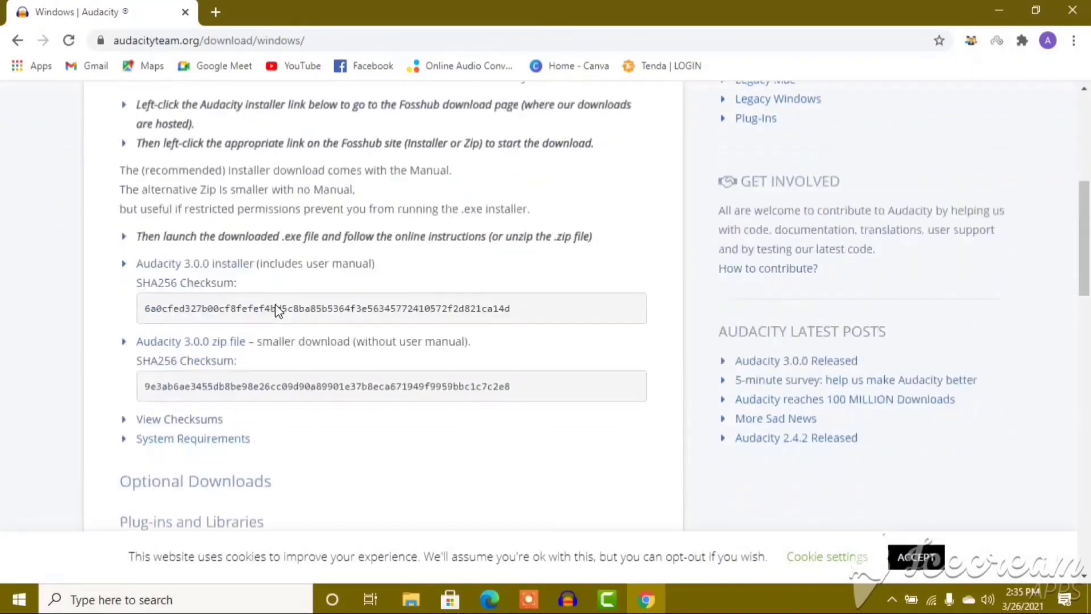
scroll(275, 307, up, 5)
scroll(275, 306, down, 14)
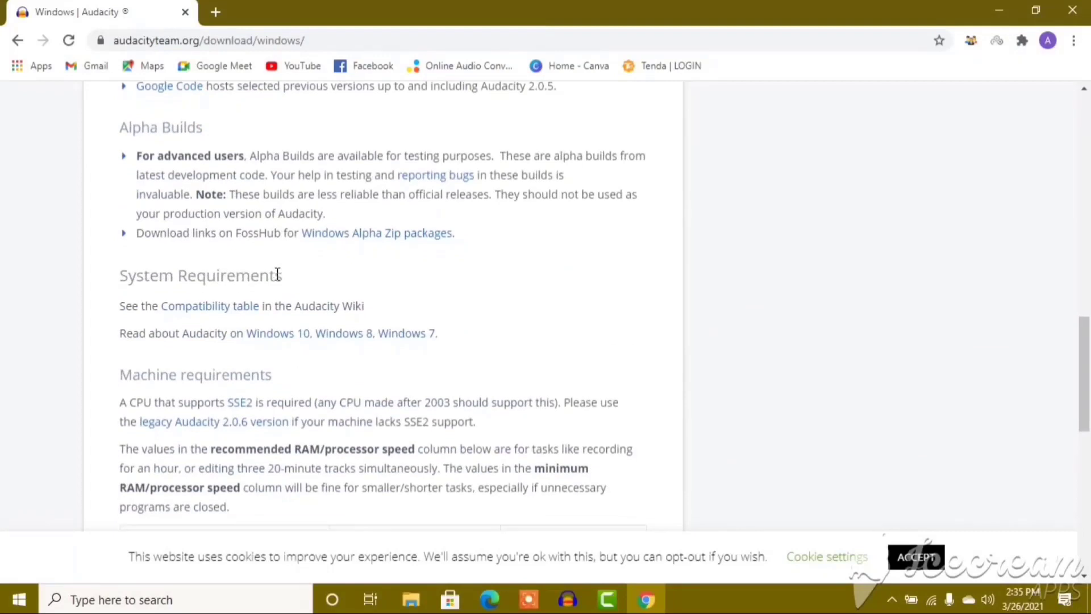
scroll(278, 278, down, 3)
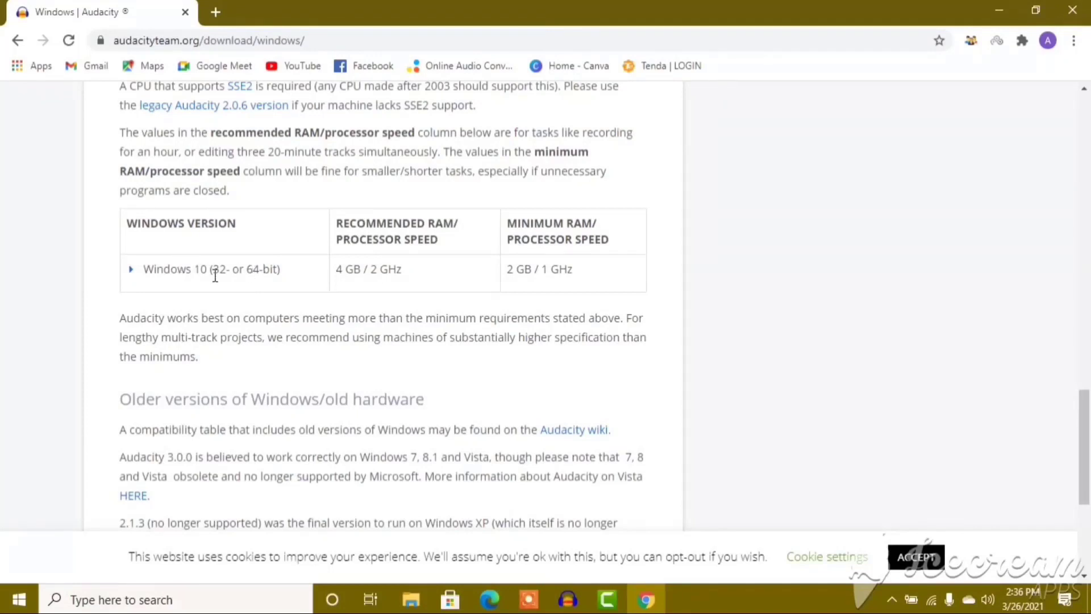
drag(215, 267, 281, 276)
double_click(273, 270)
click(417, 279)
drag(508, 275, 526, 285)
scroll(521, 367, up, 10)
scroll(453, 370, up, 5)
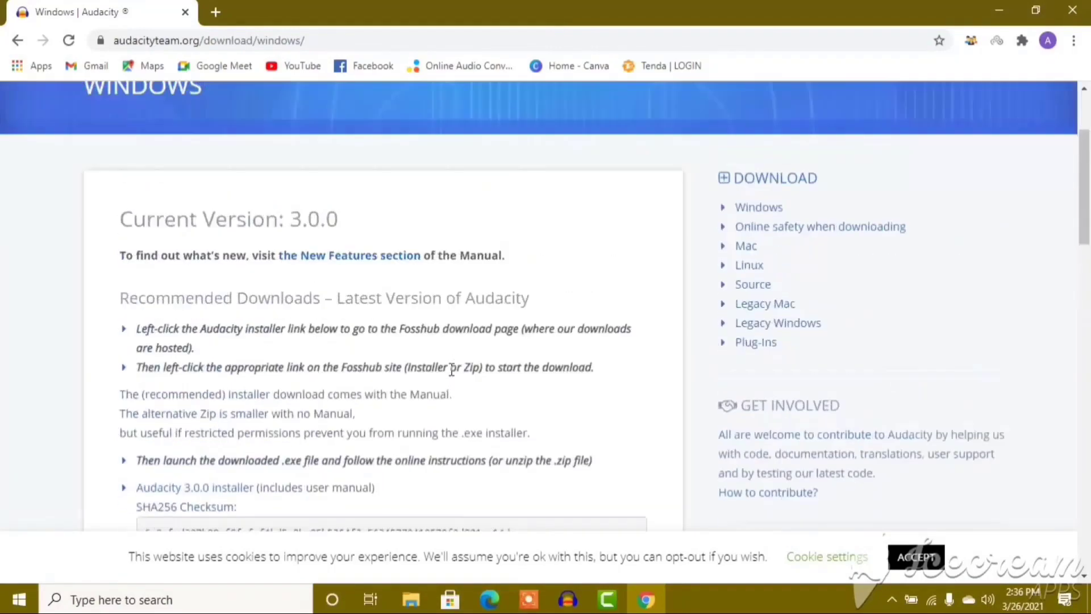
Download the Audacity 3.0.0 Windows Installer through the FossHub page linked from the Windows download page
scroll(449, 368, down, 3)
scroll(443, 365, down, 3)
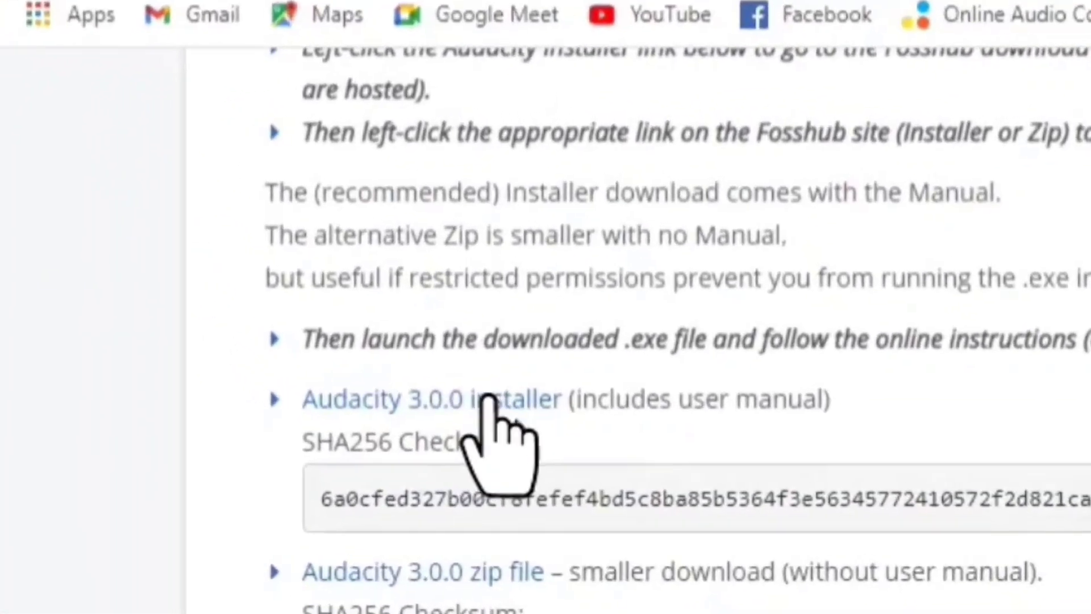
click(220, 244)
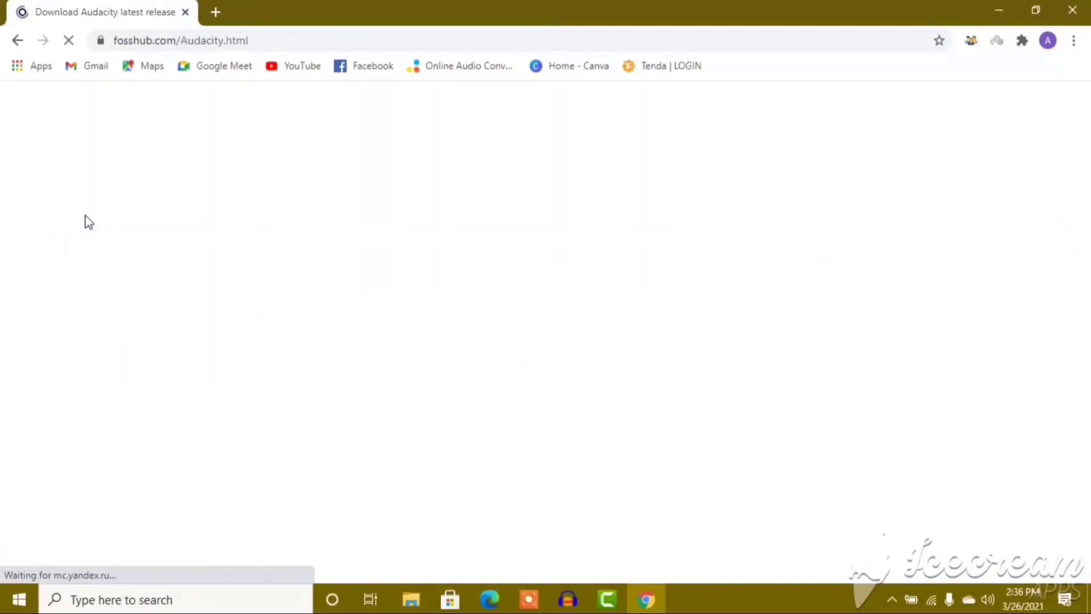
scroll(302, 253, down, 5)
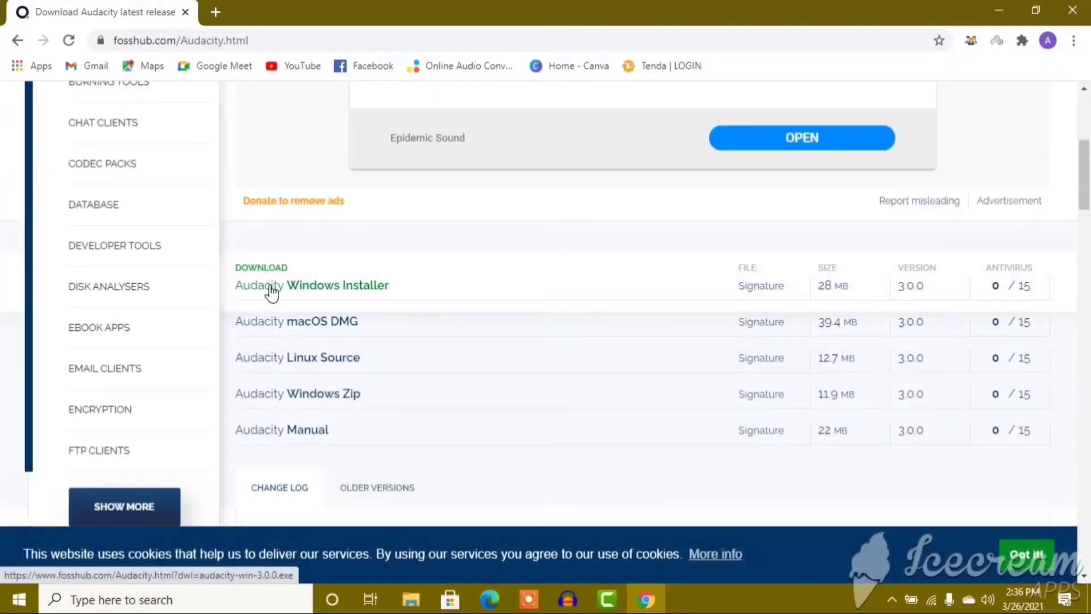
click(278, 284)
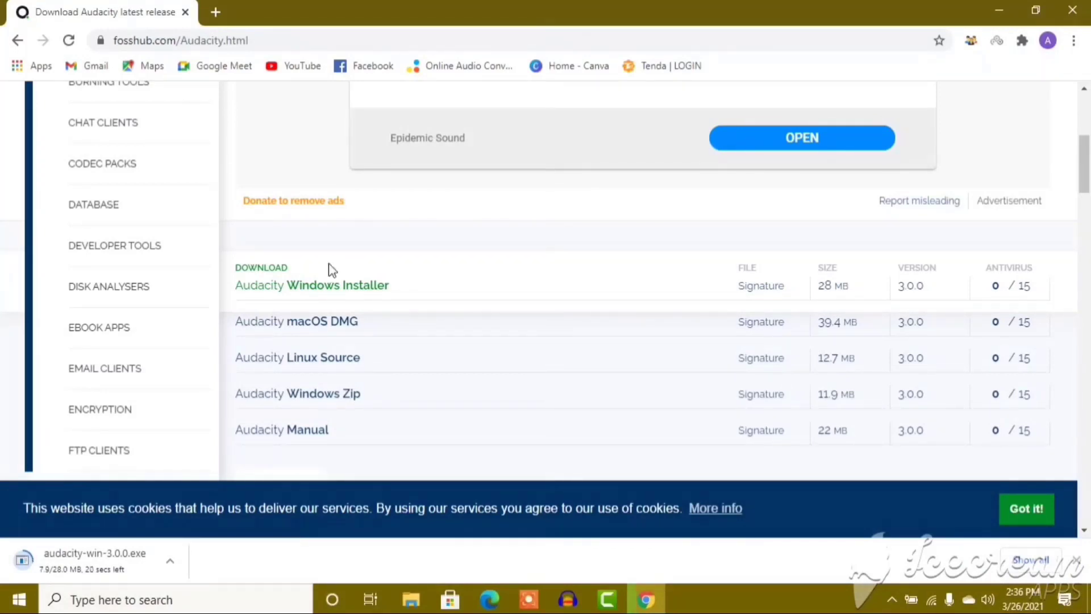
Show the downloaded audacity-win-3.0.0.exe in its Downloads folder and look over the actions available for the file
key(ctrl+j)
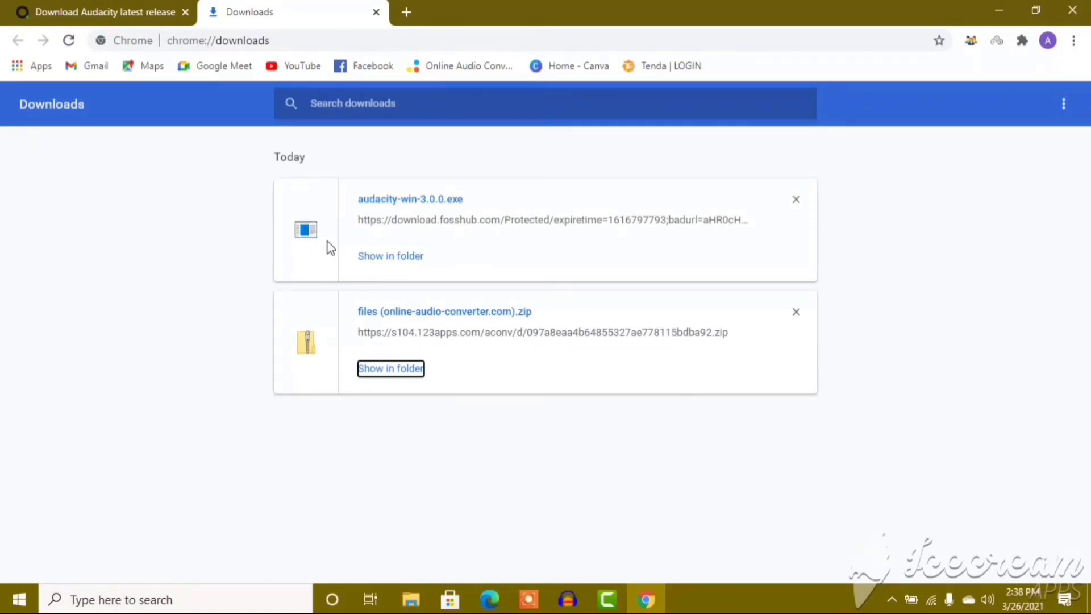
click(376, 256)
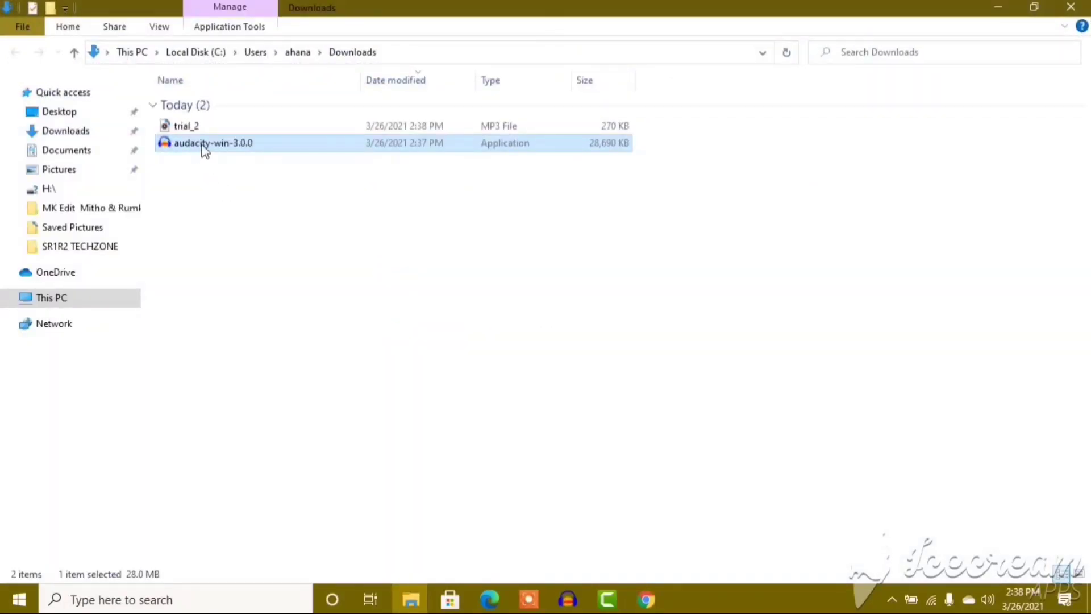
right_click(204, 149)
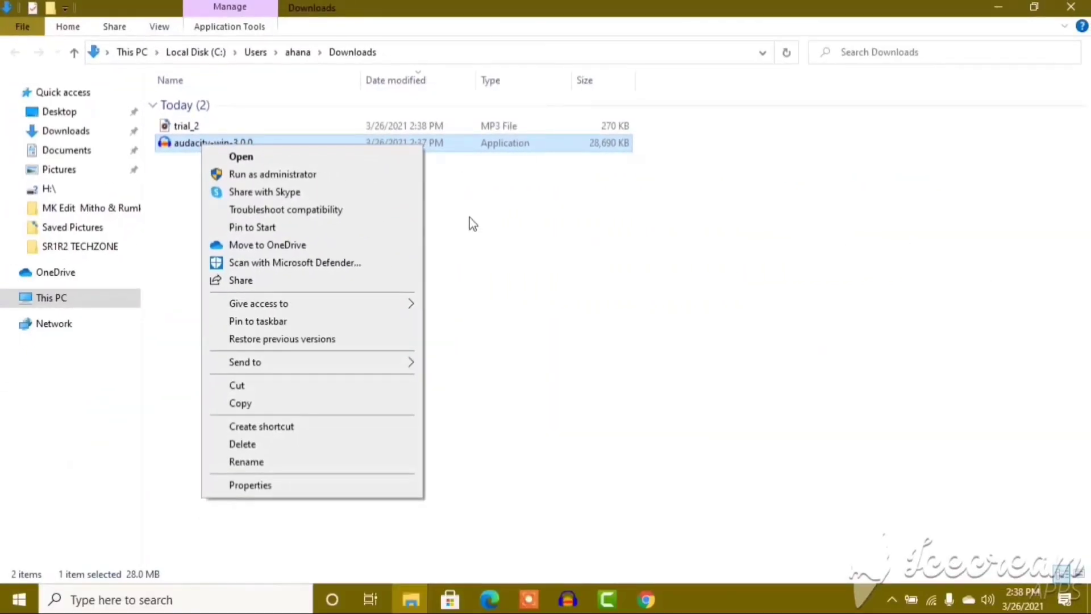
click(471, 227)
drag(482, 253, 558, 262)
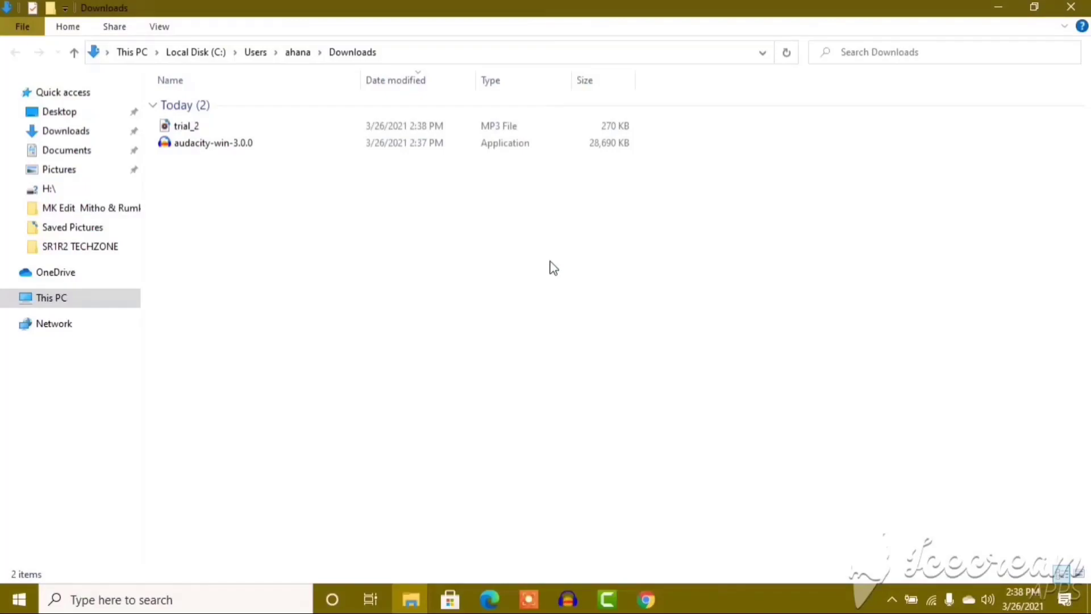
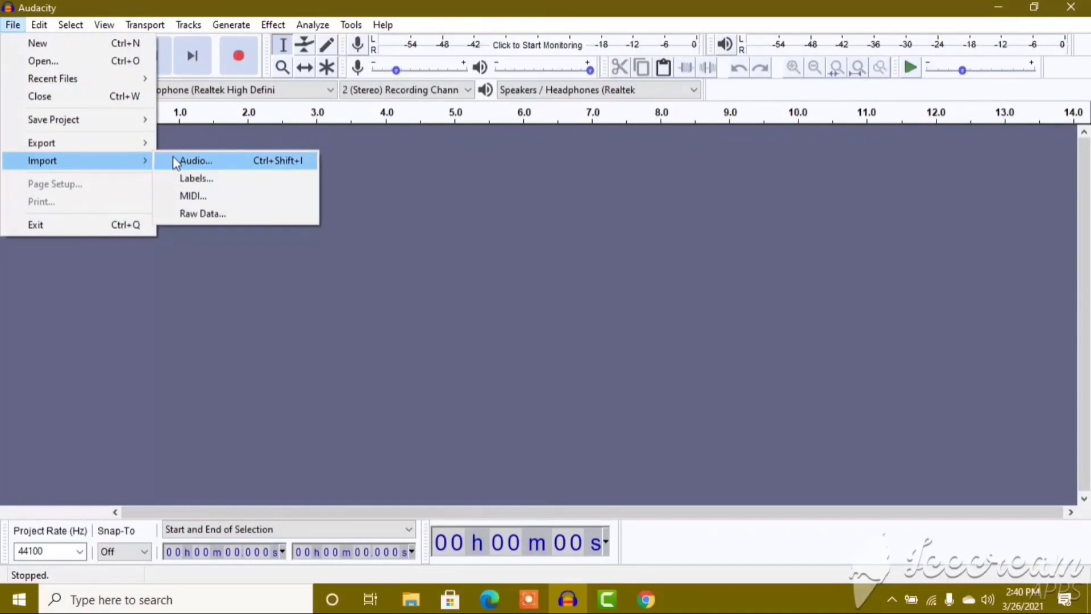
Import the trial_2 MP3 from the Downloads folder into the empty Audacity project
click(379, 227)
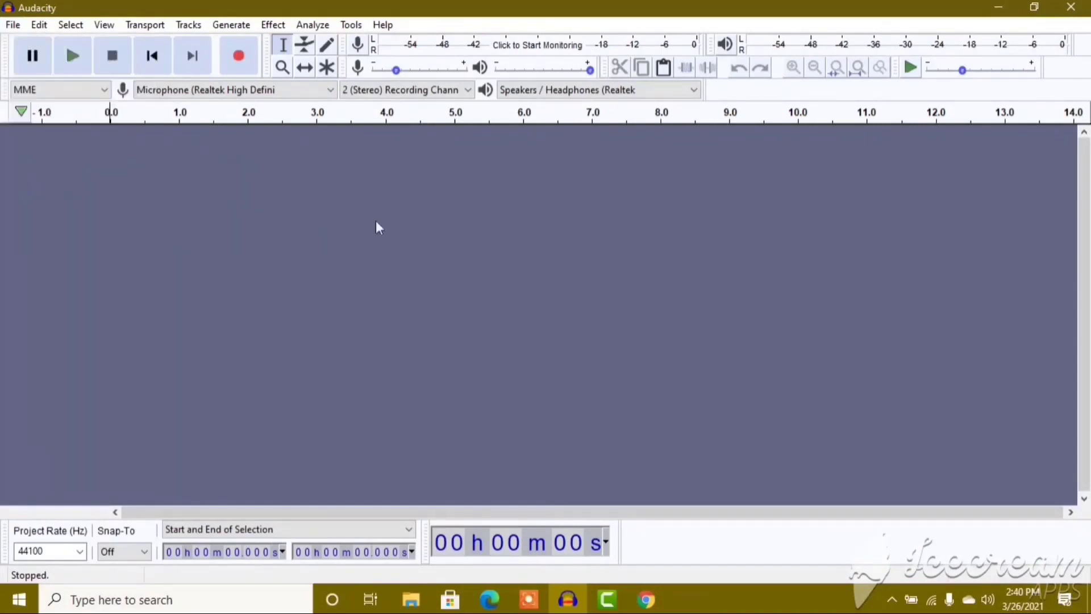
click(411, 600)
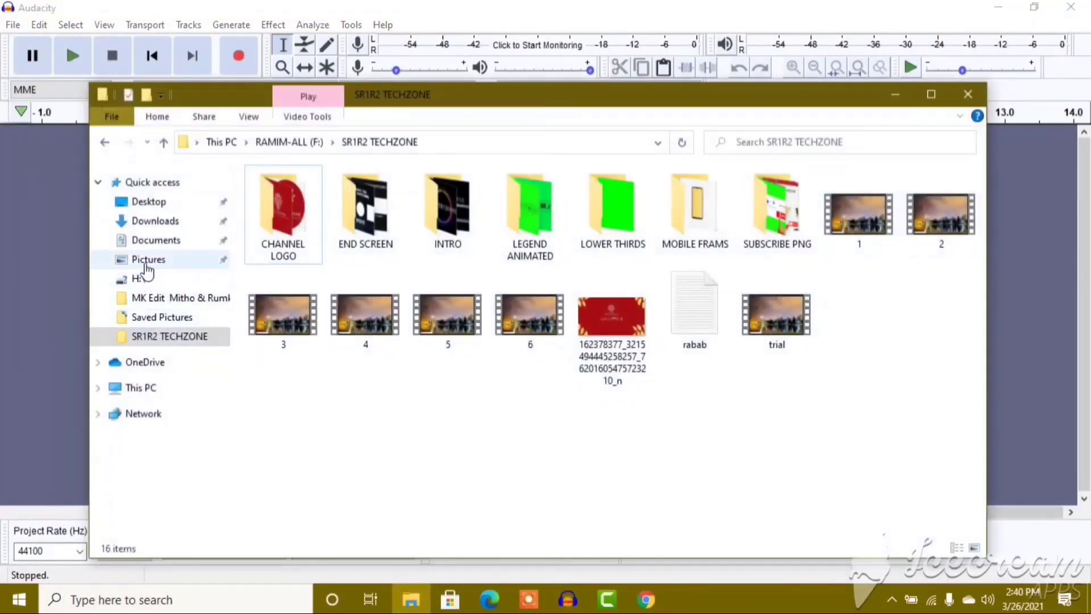
click(149, 222)
click(268, 218)
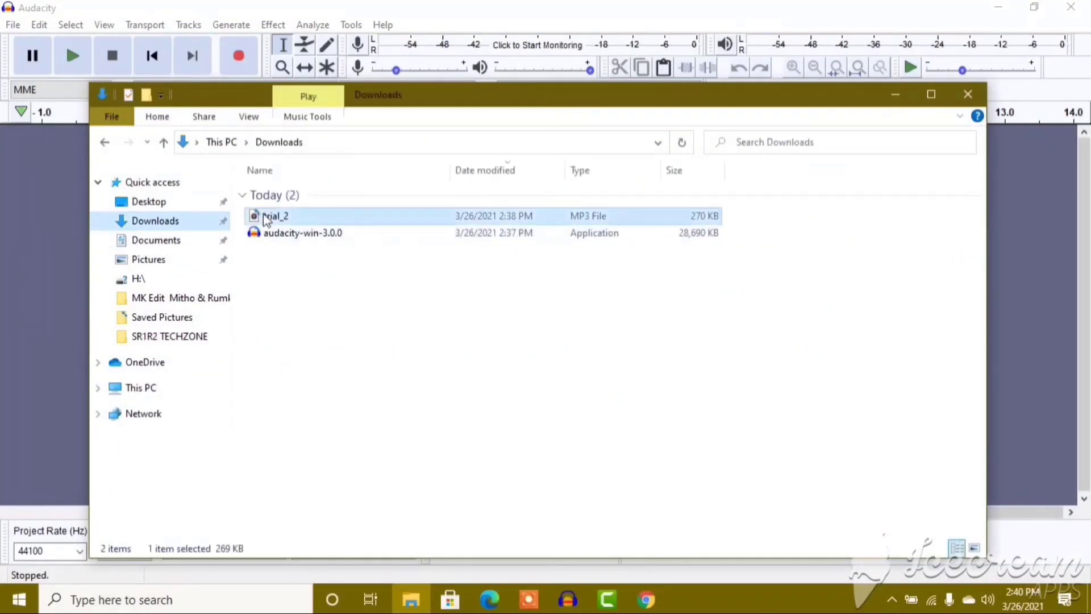
drag(267, 220, 163, 272)
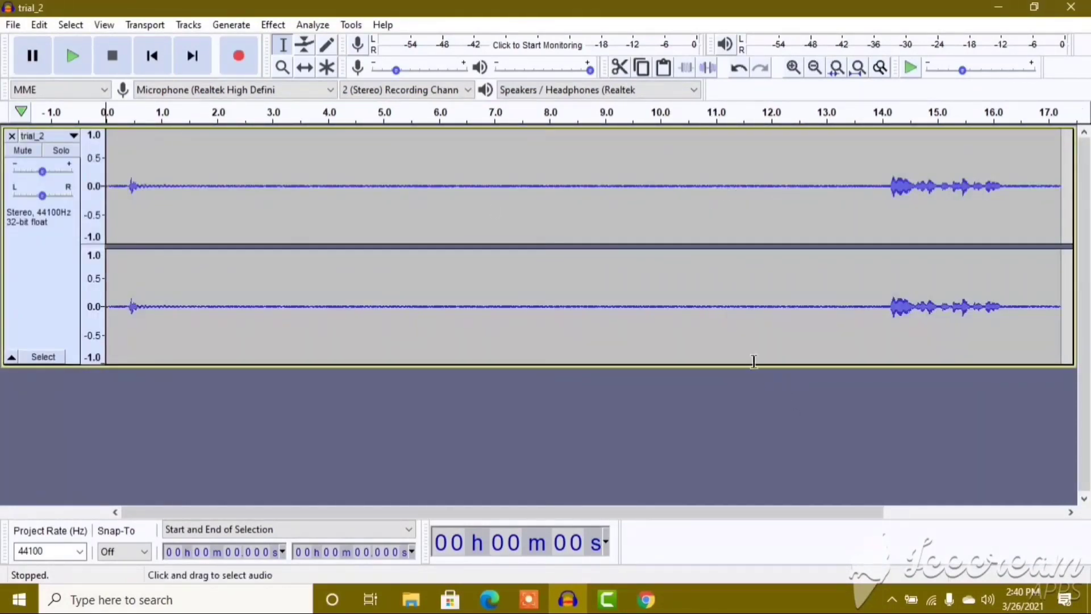
Reduce the trial_2 track's height slightly and play its audio from near the start
drag(745, 366, 759, 340)
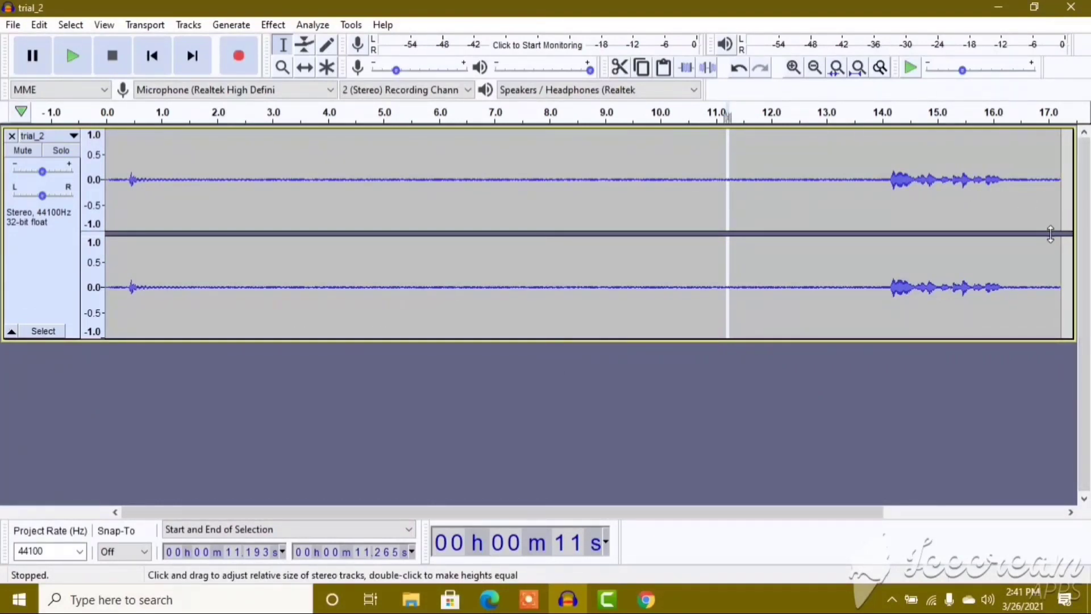
drag(1053, 238, 85, 284)
click(115, 203)
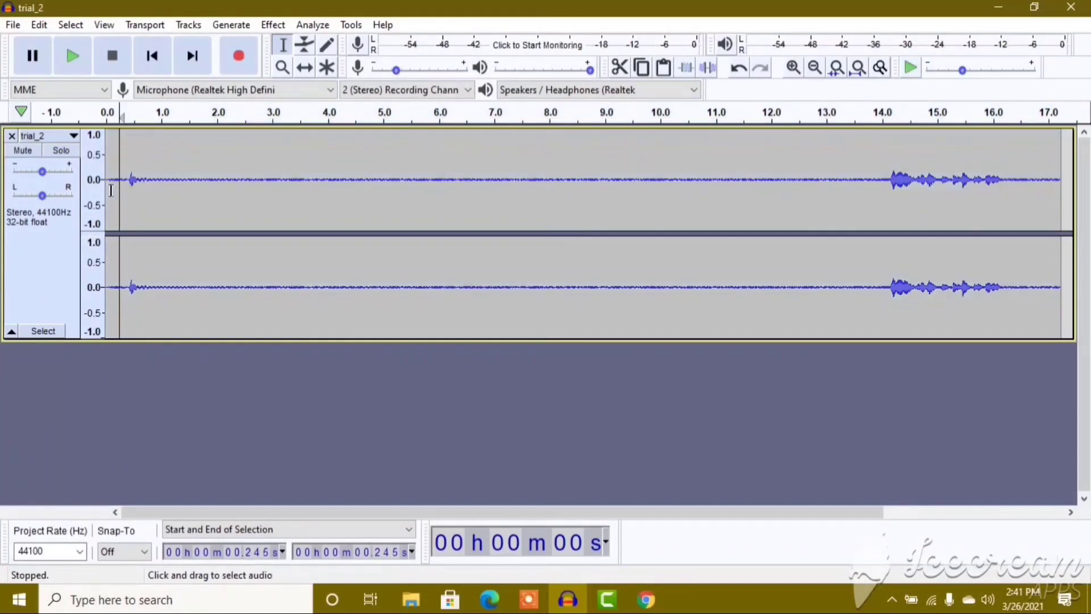
click(214, 182)
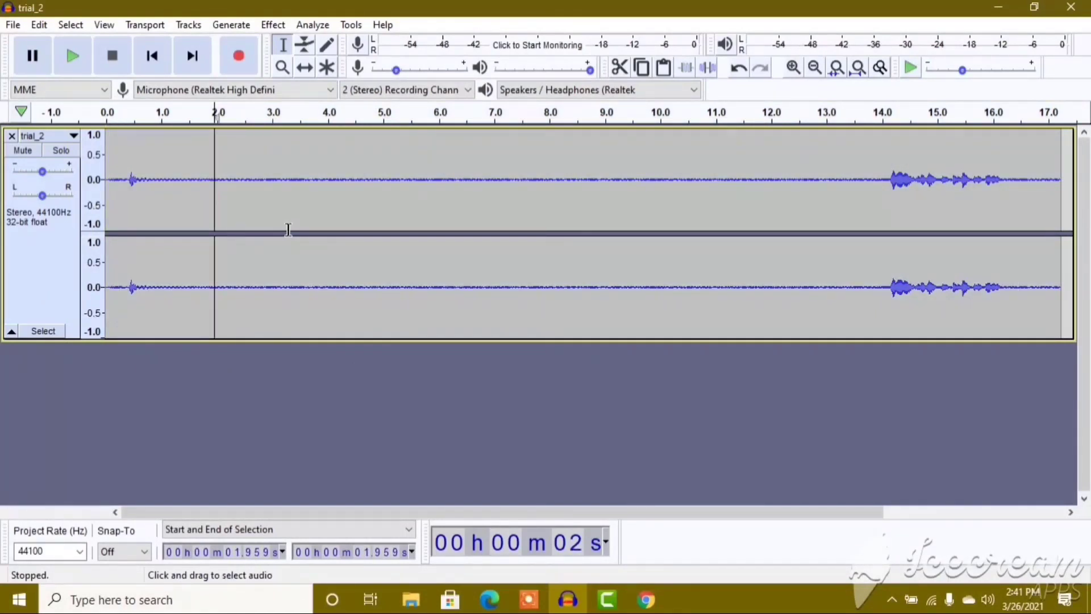
click(112, 148)
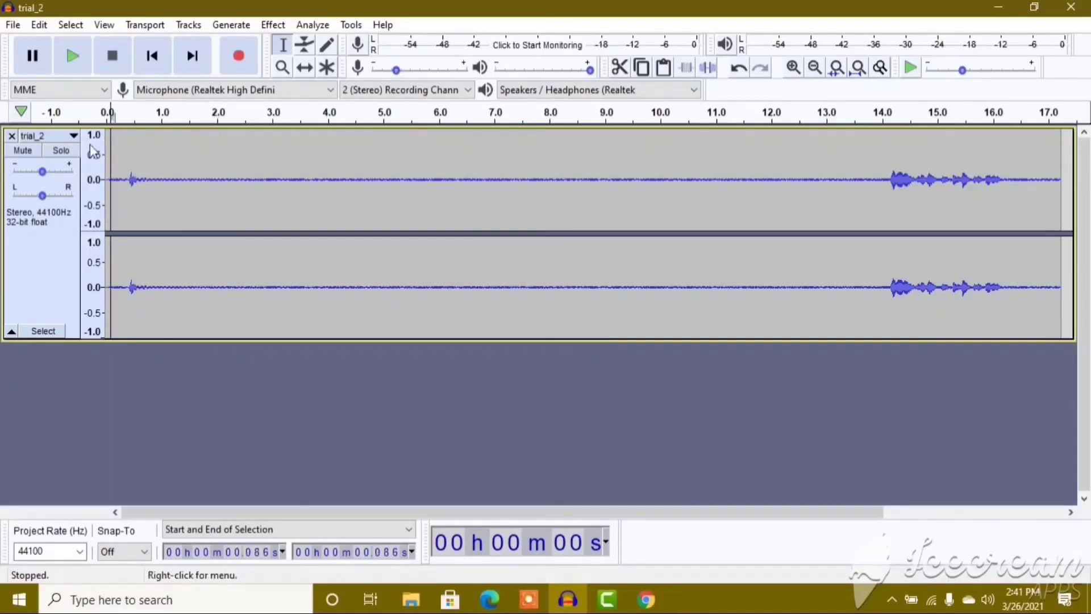
click(77, 46)
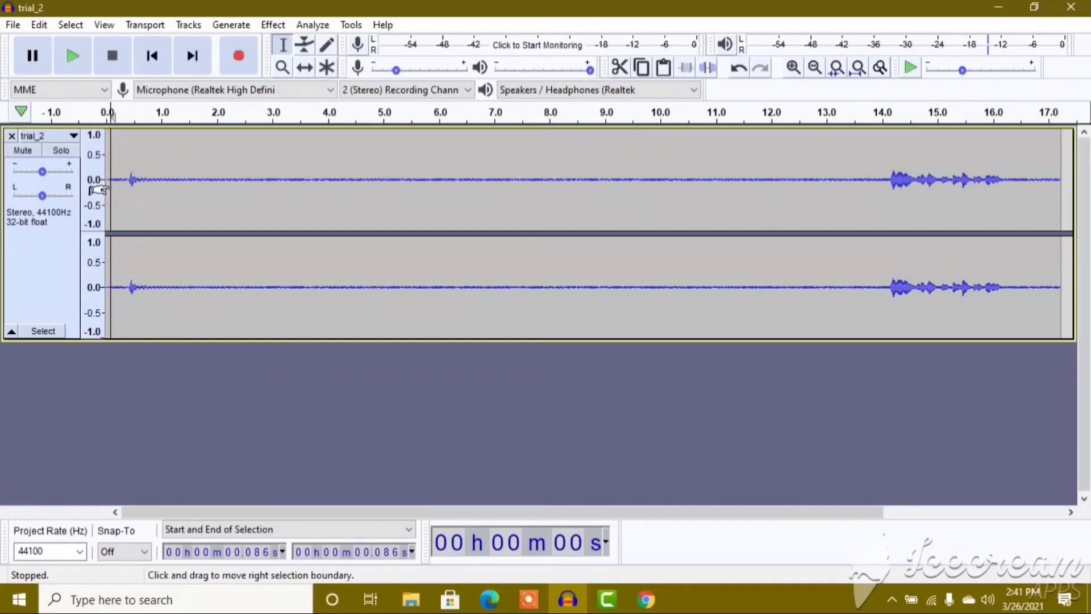
Select the noise from 0 to about 14.1 s and capture its profile in Noise Reduction, setting the reduction to 20 dB
drag(119, 190, 106, 204)
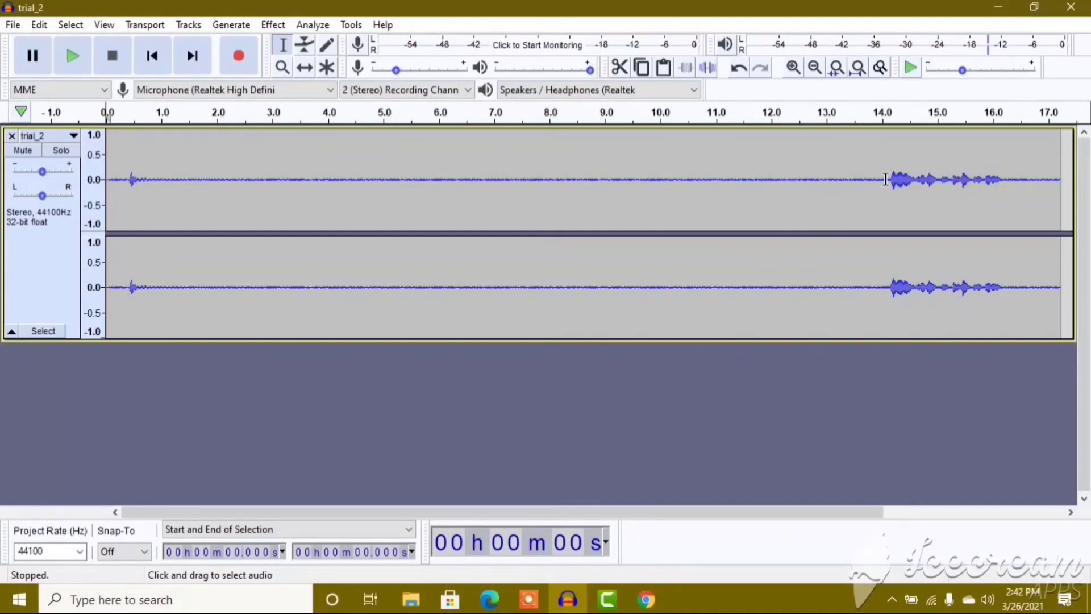
drag(888, 179, 42, 293)
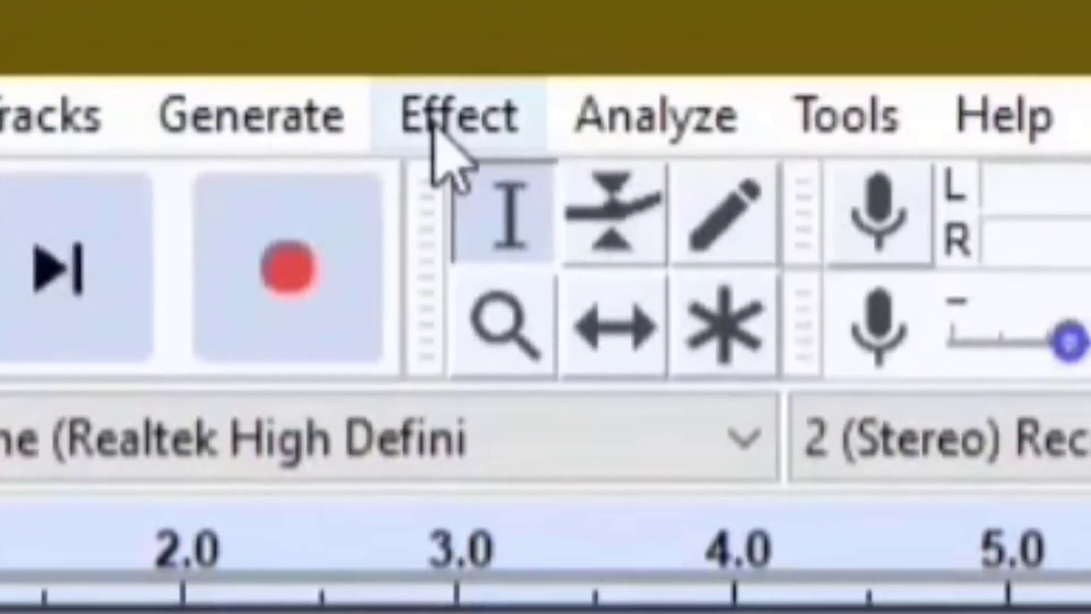
click(437, 136)
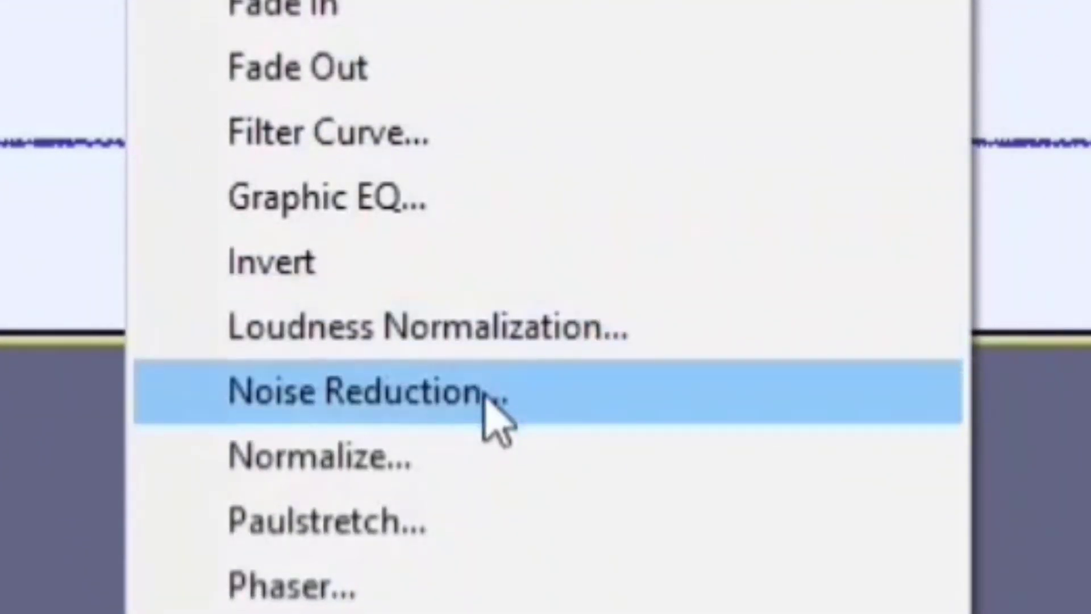
click(329, 397)
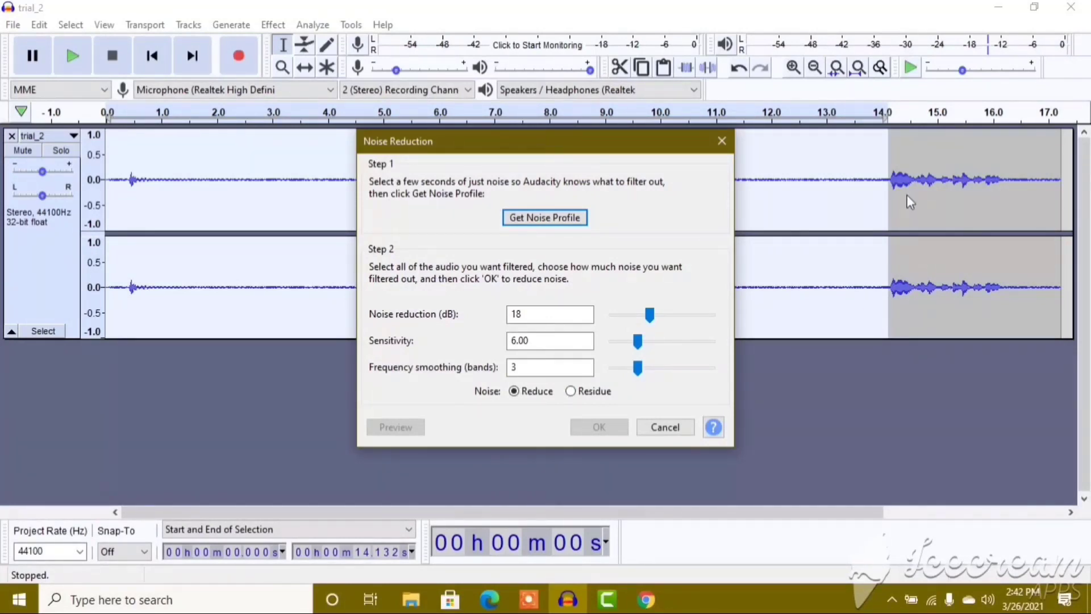
click(650, 316)
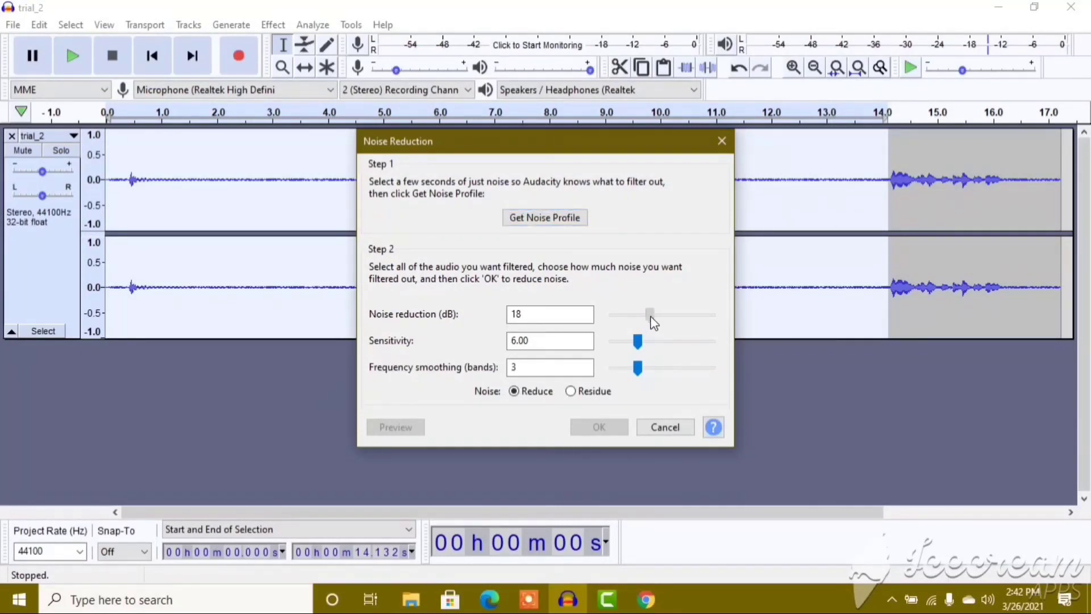
drag(651, 317, 660, 319)
drag(657, 322, 654, 319)
click(539, 221)
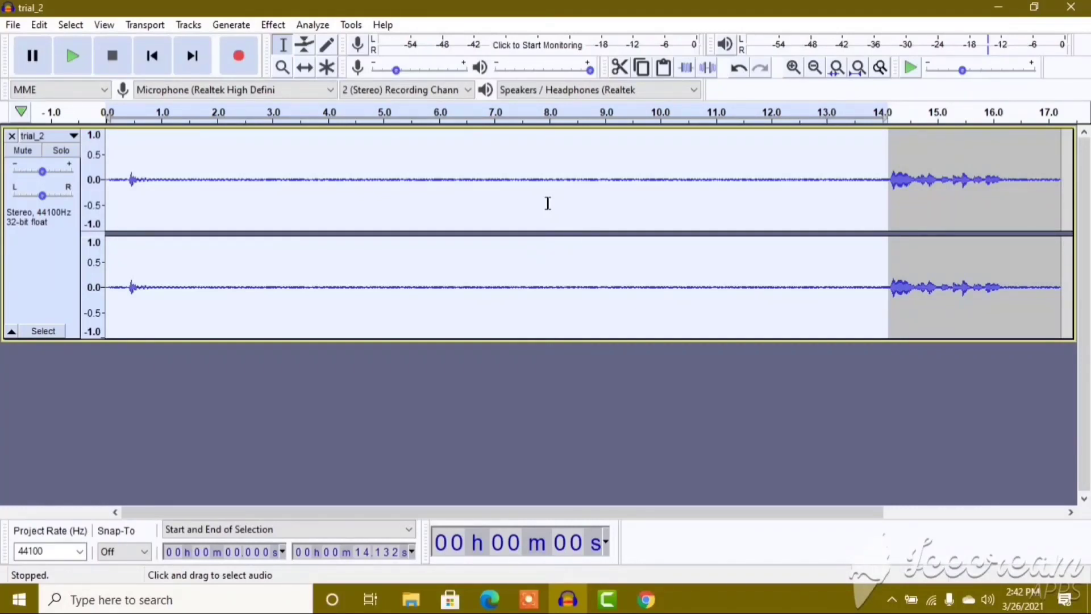
Apply Noise Reduction to the entire trial_2 track using the captured profile, with sensitivity 6.00 and frequency smoothing 3
key(ctrl+a)
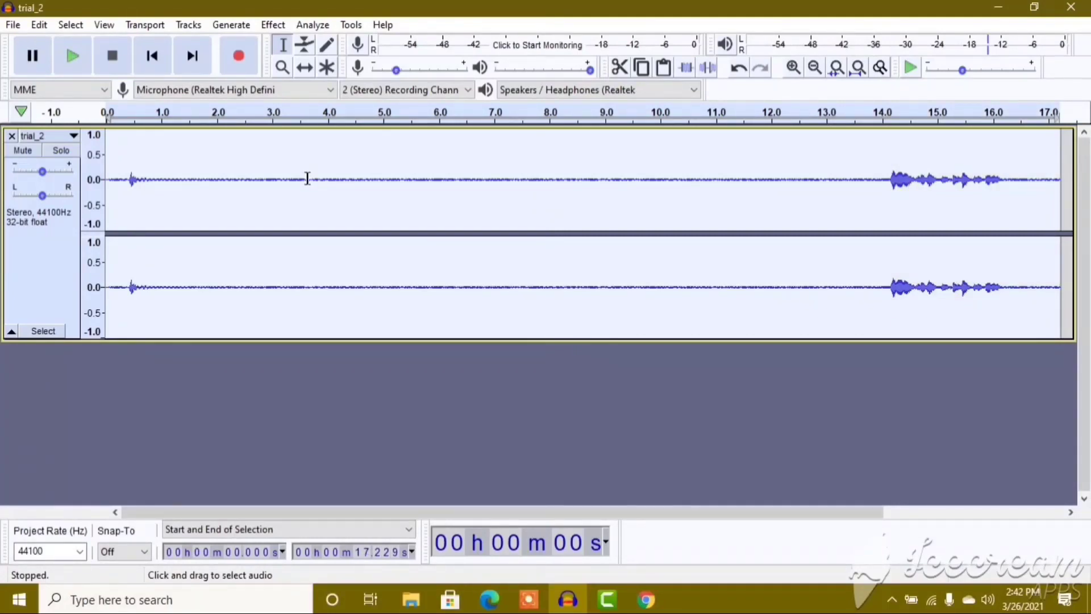
click(269, 25)
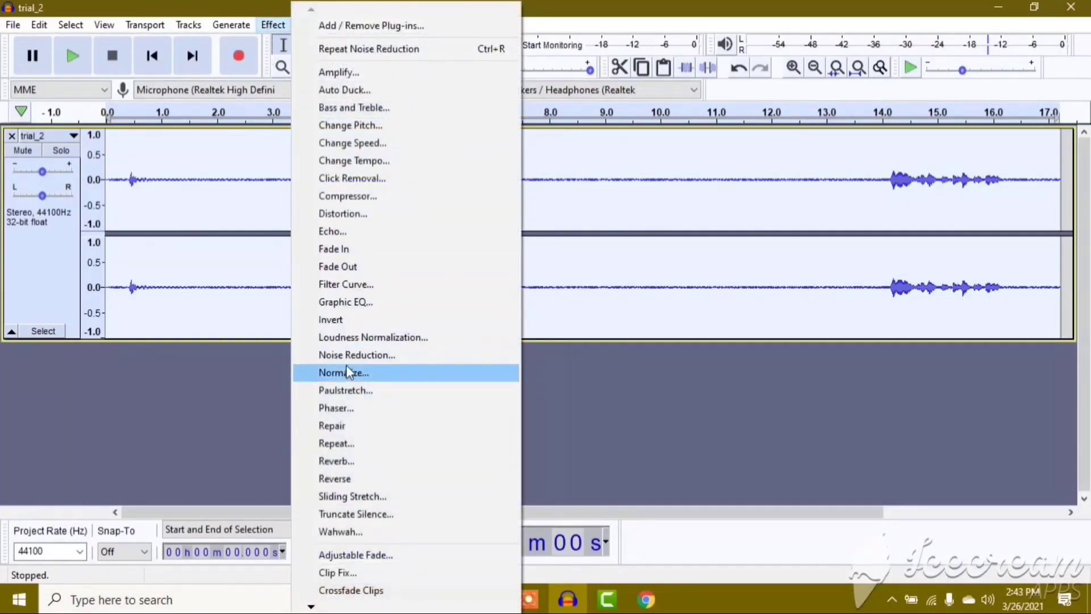
click(347, 358)
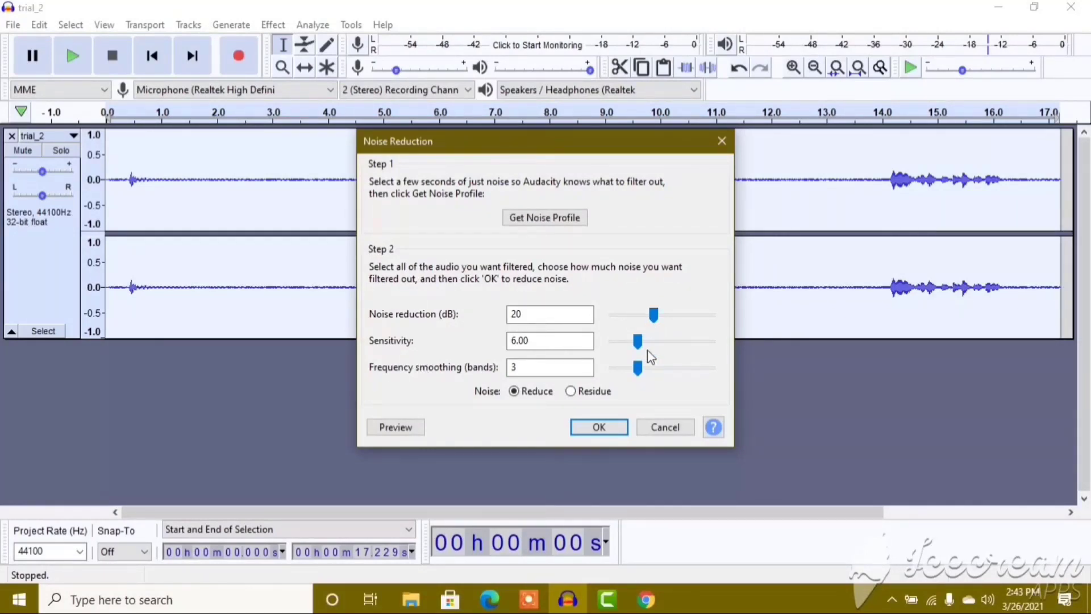
mouse_move(653, 316)
mouse_down()
mouse_move(592, 331)
mouse_move(669, 330)
mouse_up()
drag(664, 330, 654, 327)
click(591, 432)
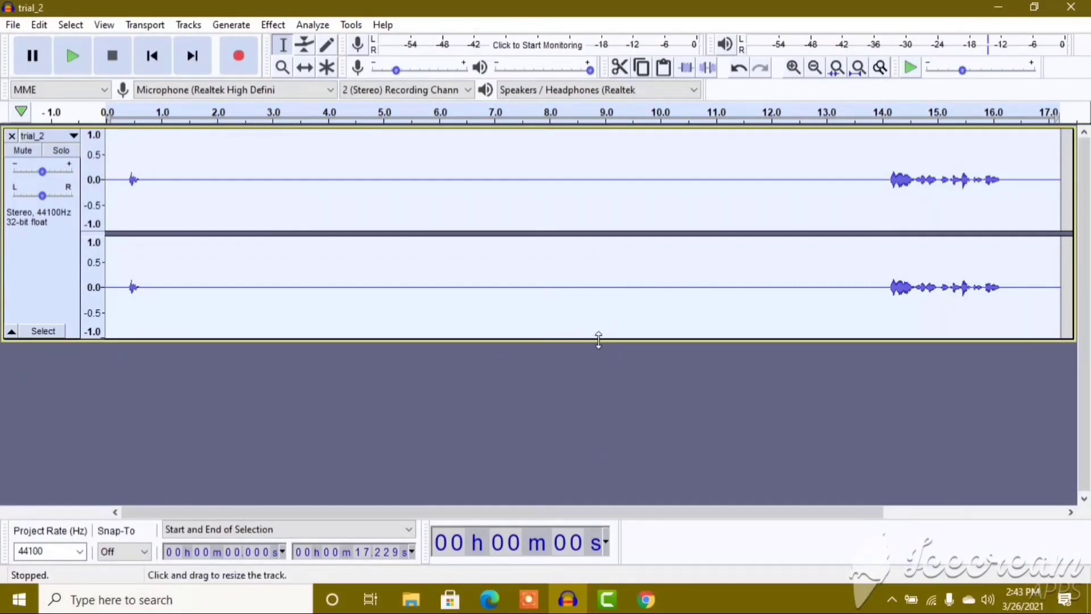
Shrink the cleaned track's height a little and play the noise-reduced audio from about 0.3 s
drag(595, 340, 561, 311)
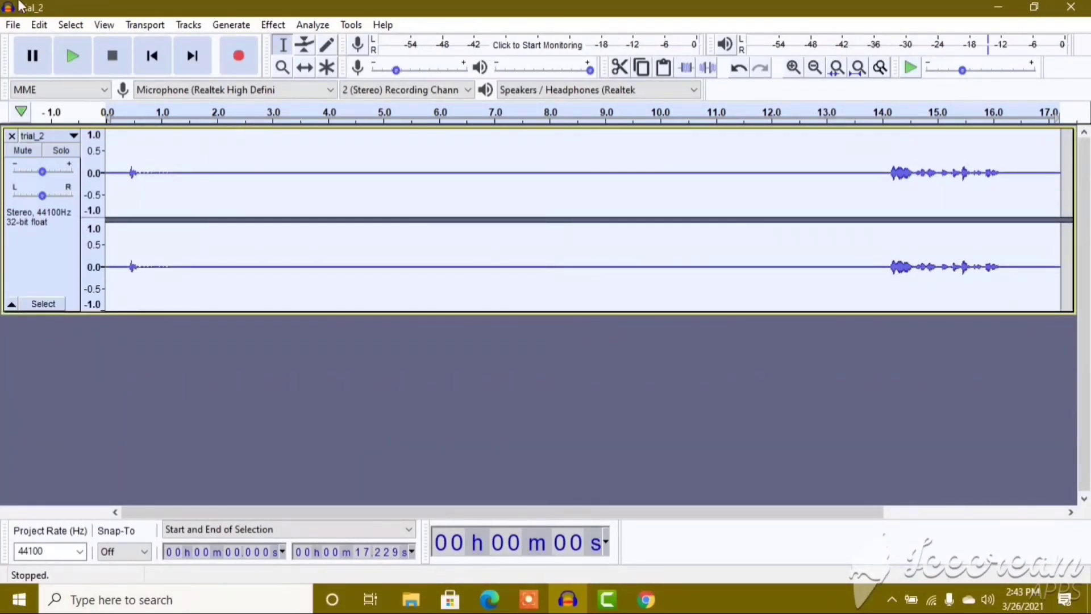
click(121, 161)
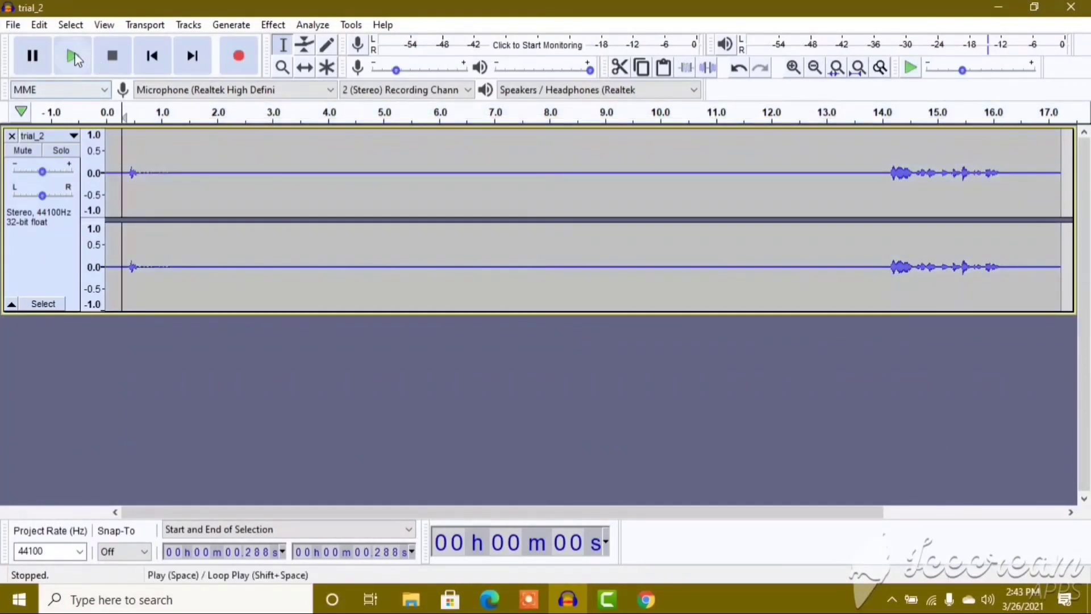
click(74, 56)
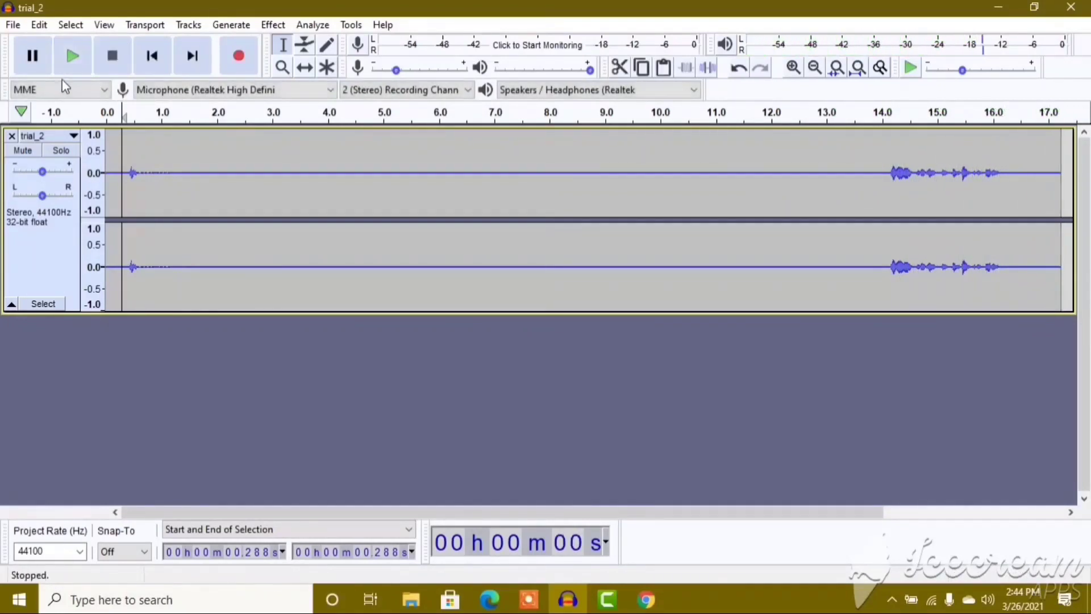
click(186, 185)
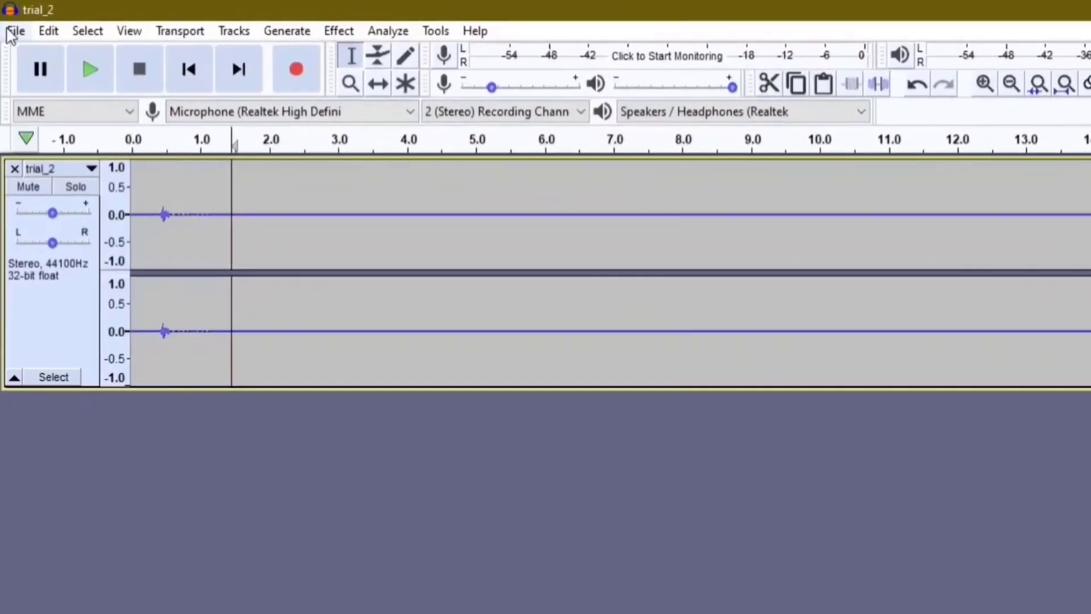
Examine the MP3 export settings for the cleaned trial_2 audio and close them without saving
click(13, 24)
mouse_move(102, 375)
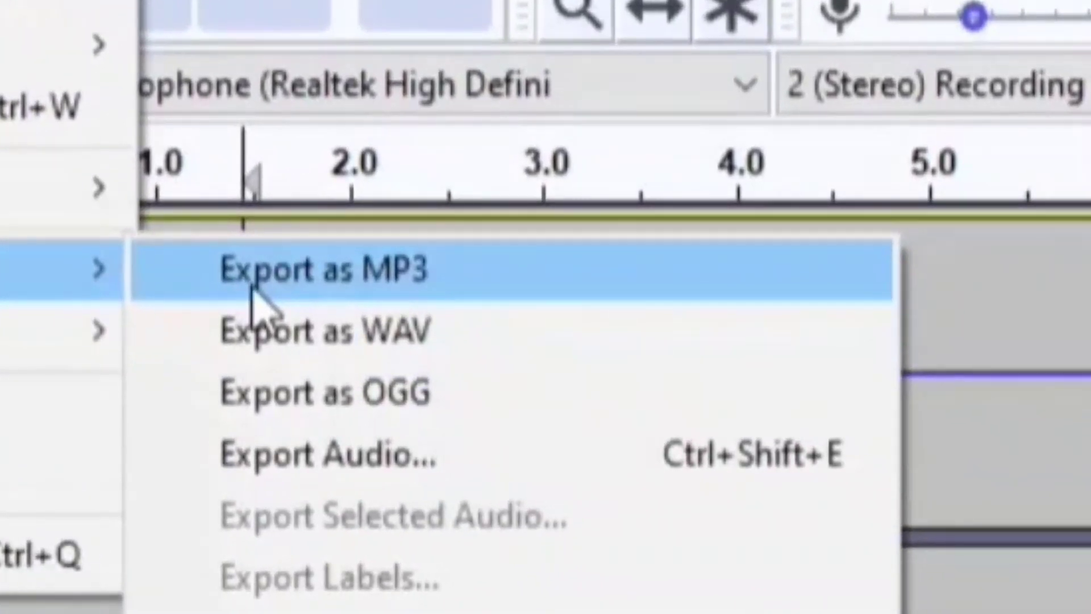
click(252, 287)
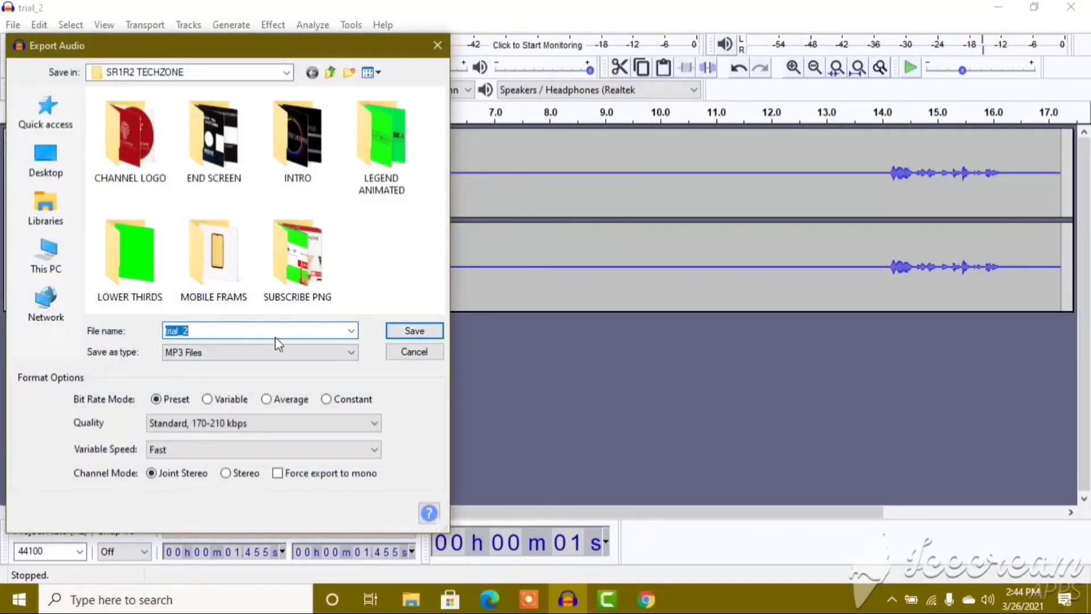
click(427, 38)
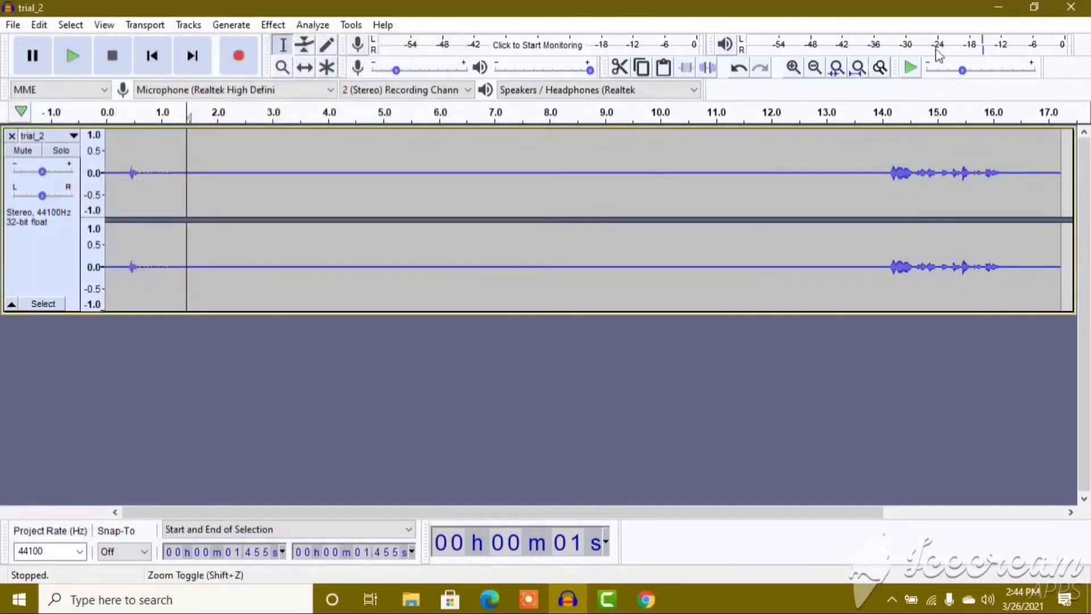